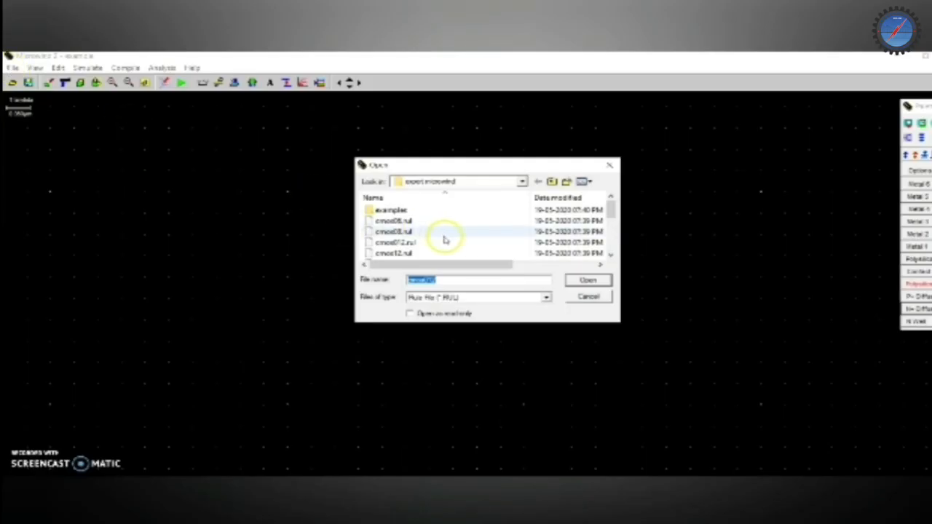
Load the cmos012.rul rule file as the foundry technology for the layout
left_click(439, 221)
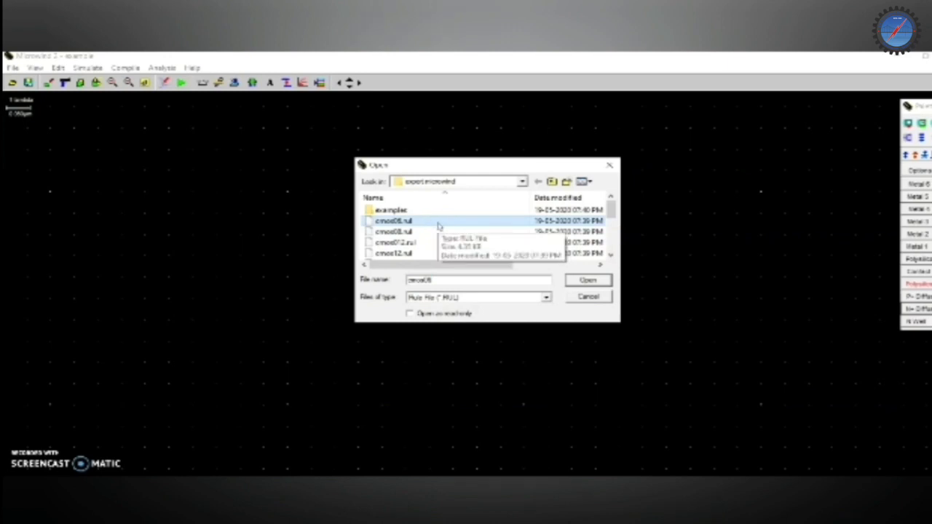
left_click(426, 232)
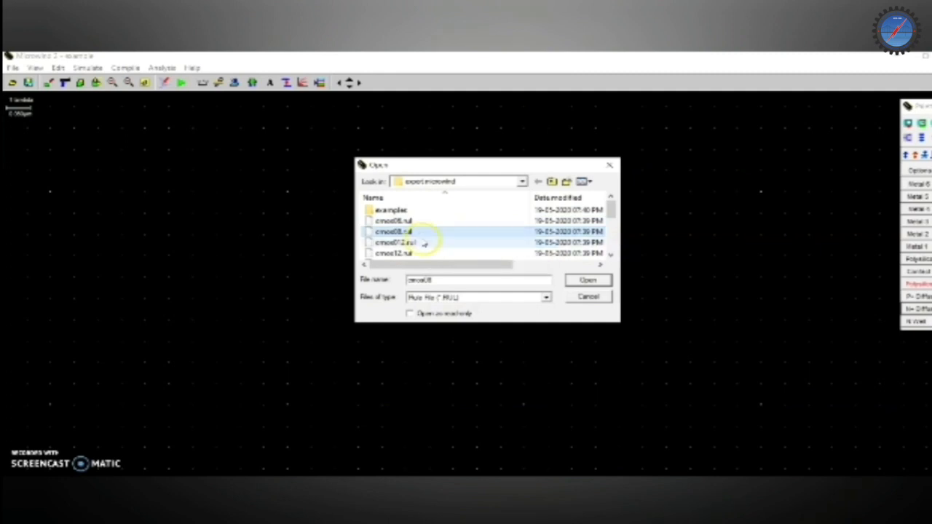
left_click(420, 243)
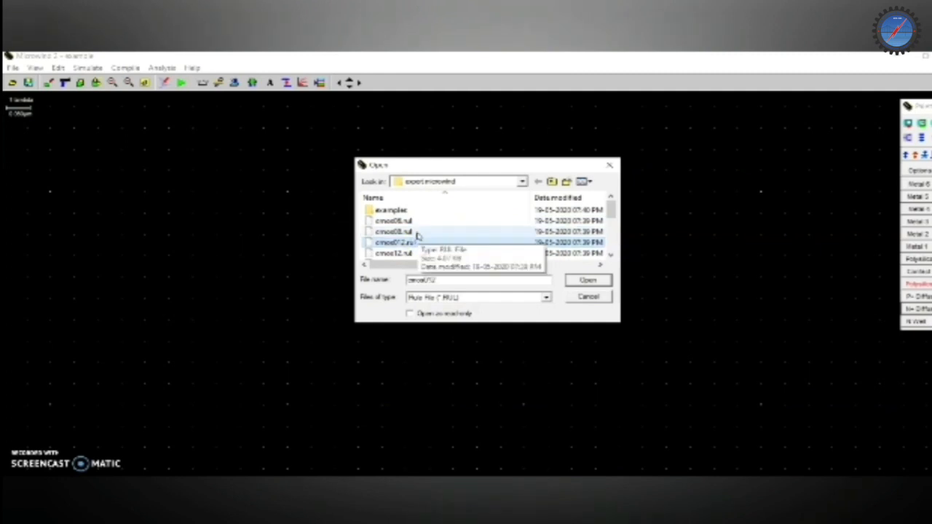
left_click(418, 231)
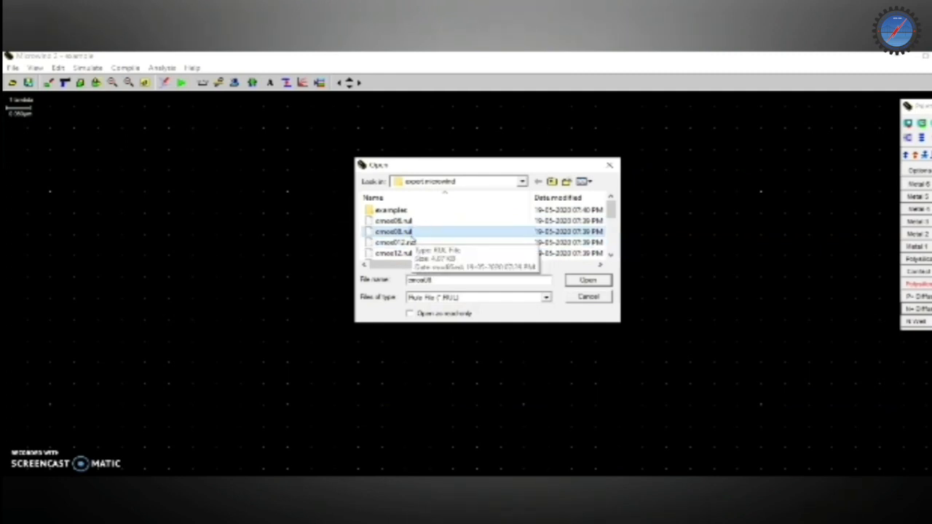
left_click(415, 245)
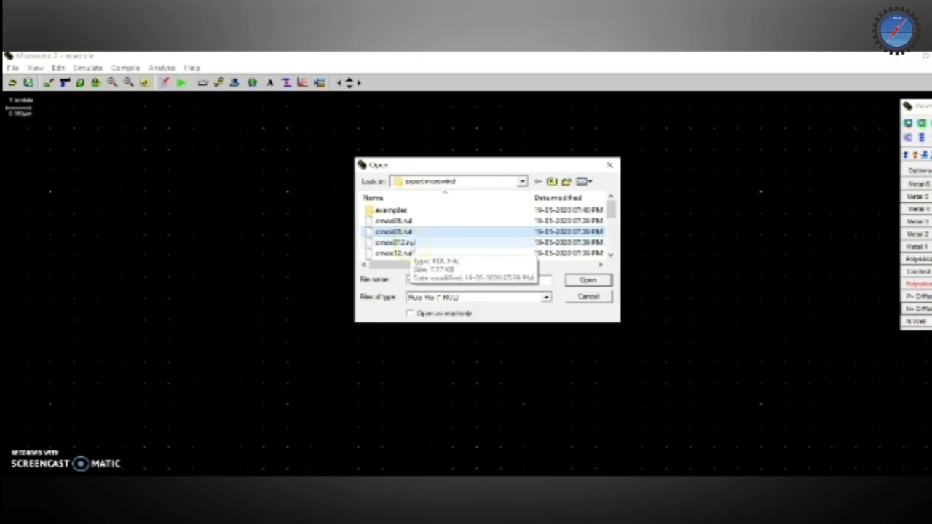
left_click(411, 243)
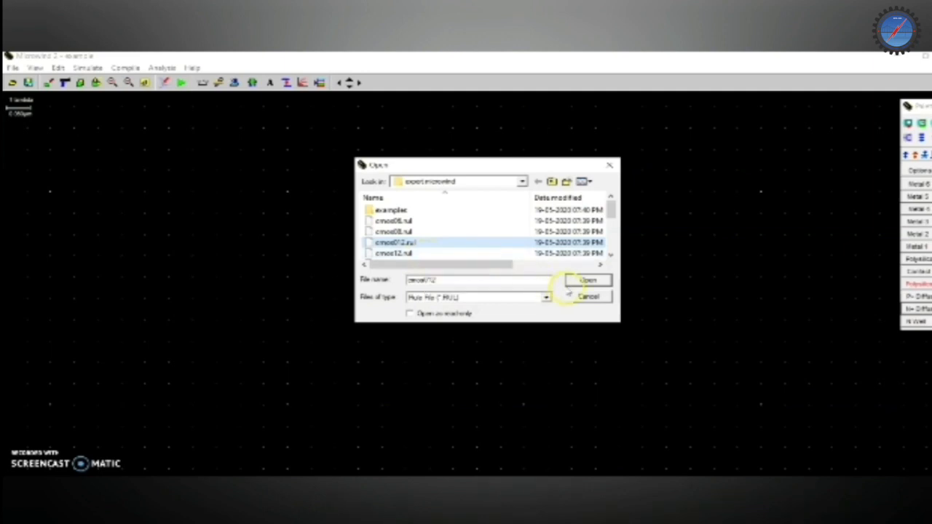
double_click(470, 241)
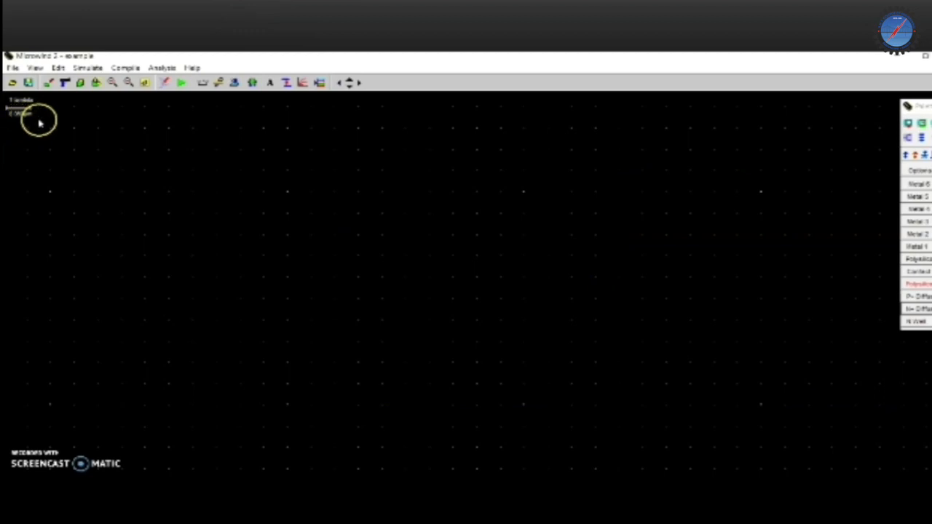
Measure the spacing between two adjacent grid points in the empty layout with the ruler
left_click(13, 68)
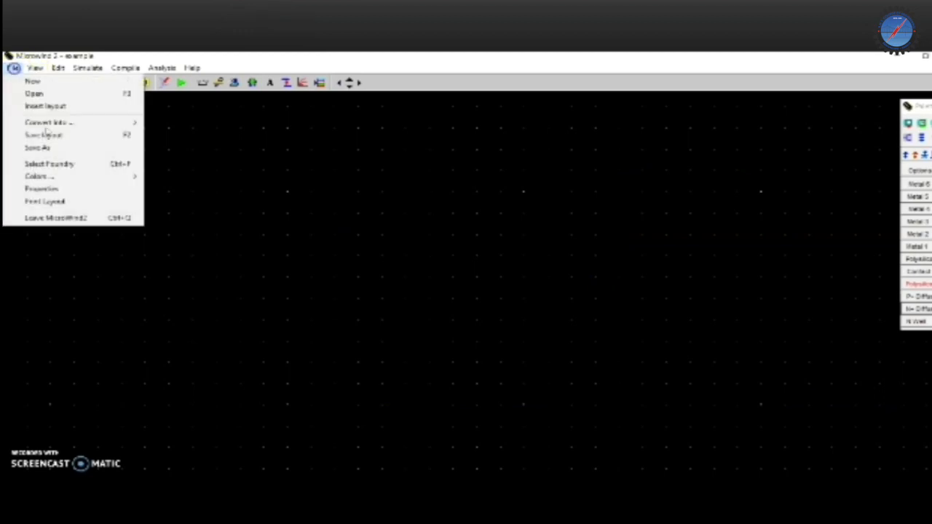
left_click(206, 191)
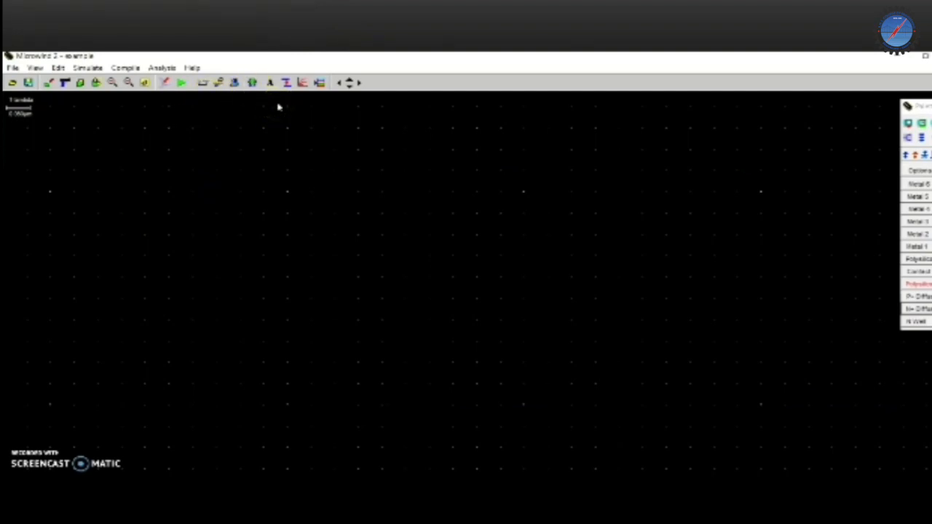
left_click(203, 81)
left_click(217, 130)
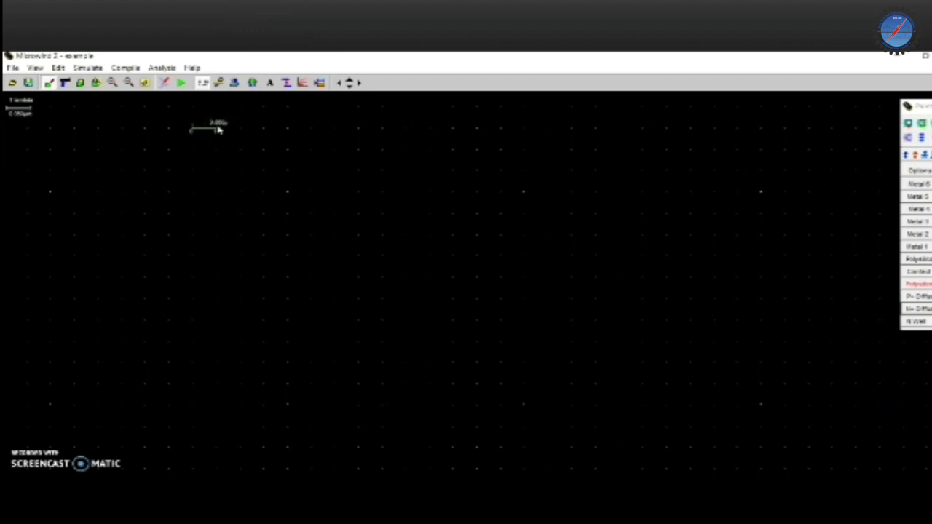
Examine the width, spacing and electrical parameters of all layers in the design rules table and close it
left_click(191, 67)
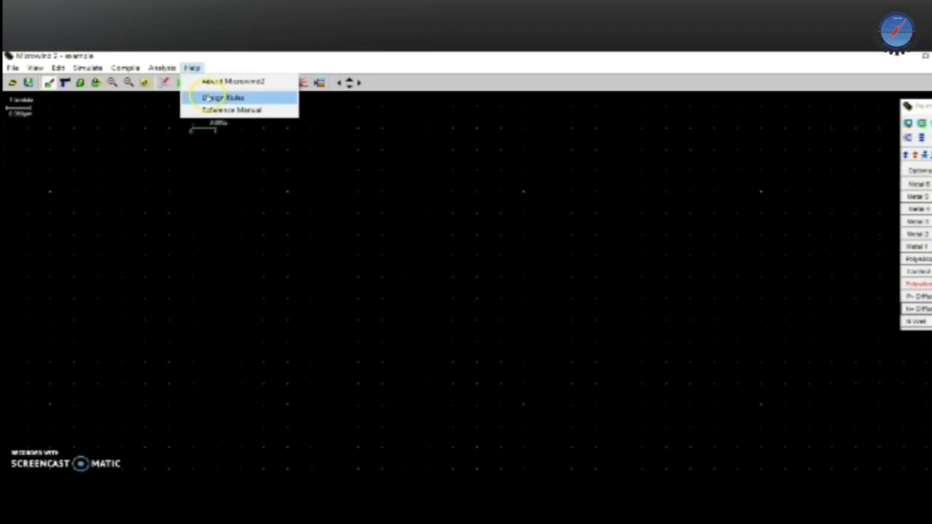
left_click(210, 98)
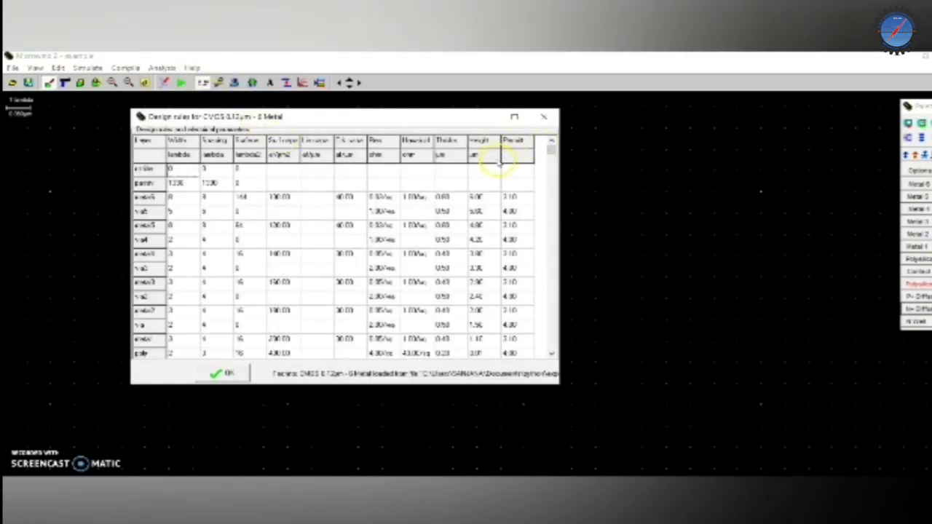
left_click_drag(553, 151, 553, 343)
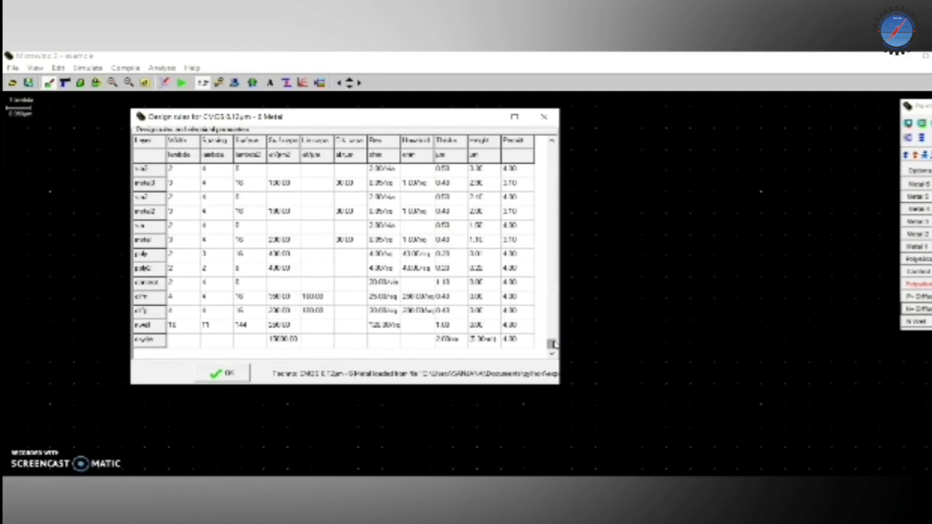
left_click_drag(553, 342, 545, 274)
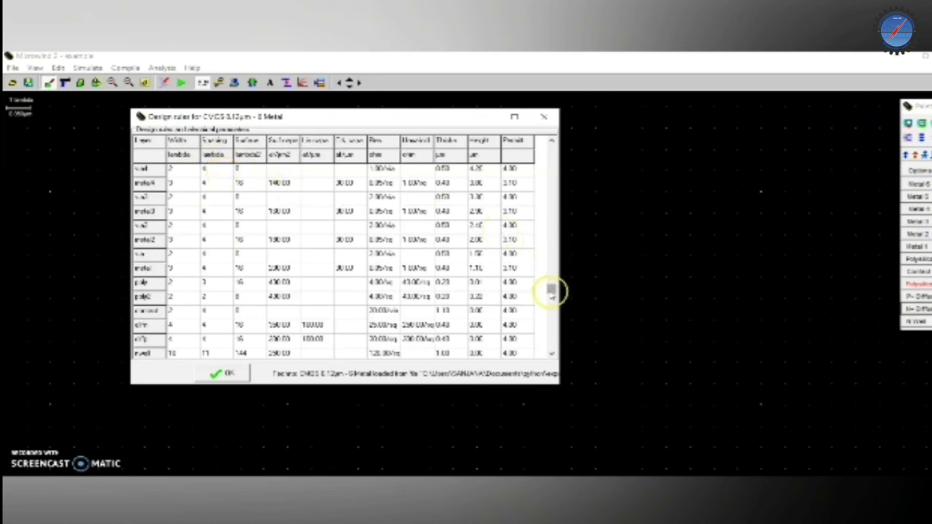
left_click_drag(551, 290, 553, 250)
left_click(553, 252)
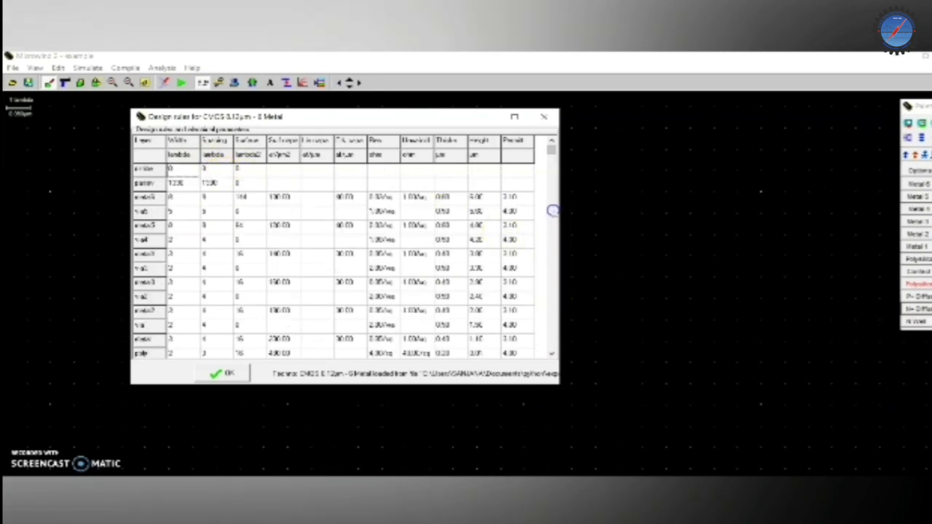
left_click(543, 120)
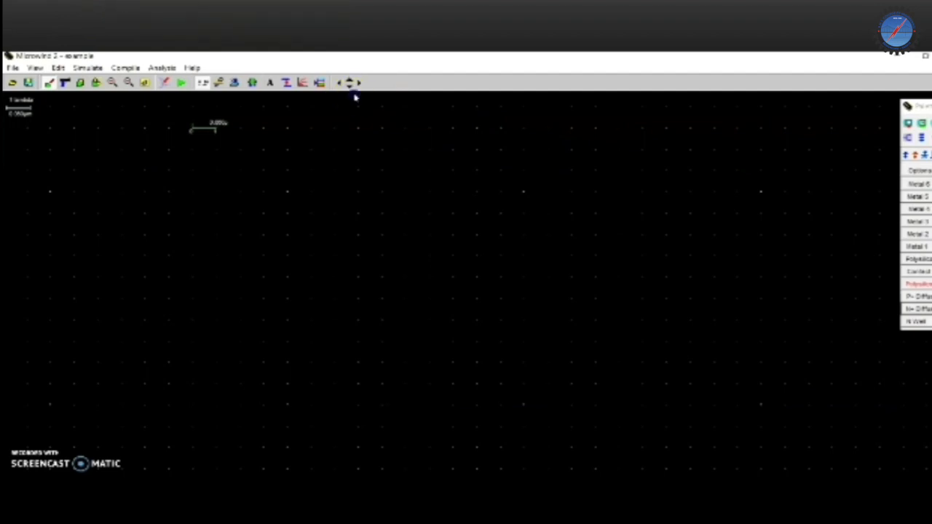
Bring the layer palette fully into view and draw a P+ Diffusion rectangle about 9 by 5 lambda in the upper layout area
left_click(320, 83)
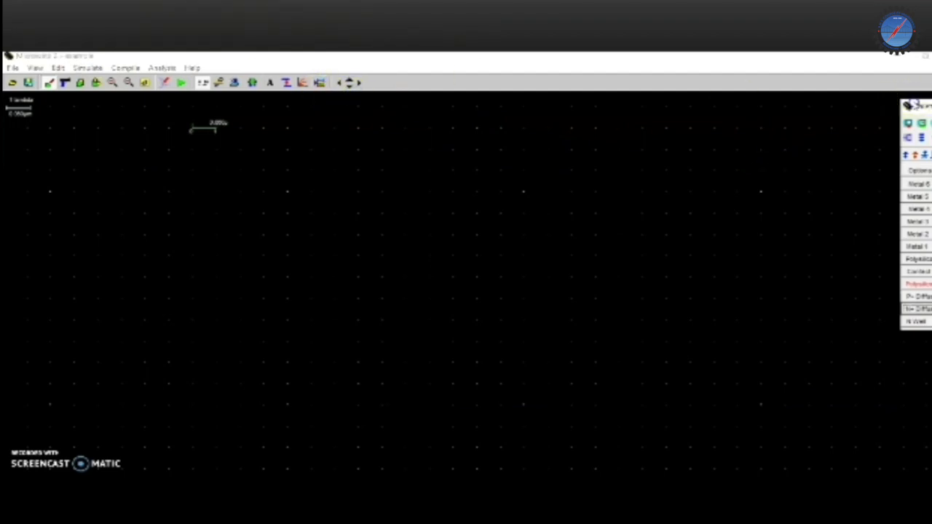
left_click_drag(914, 104, 865, 104)
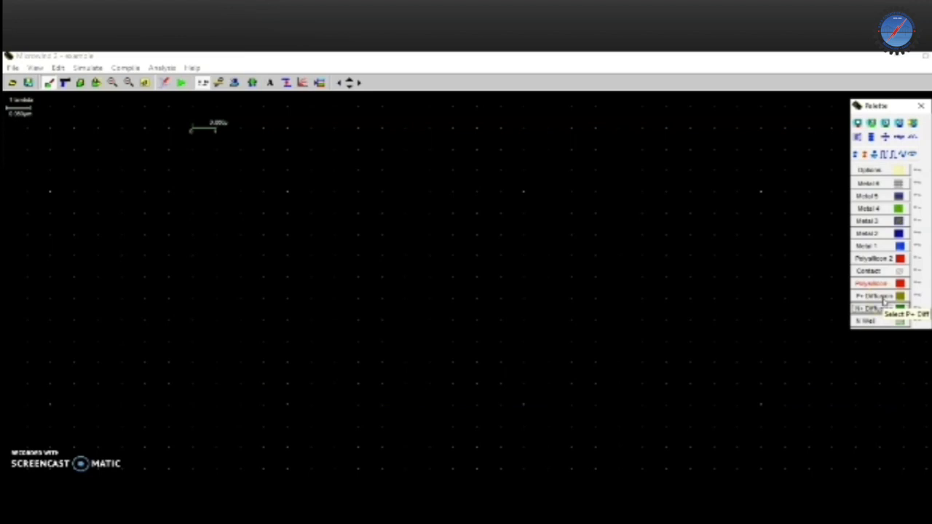
left_click(882, 298)
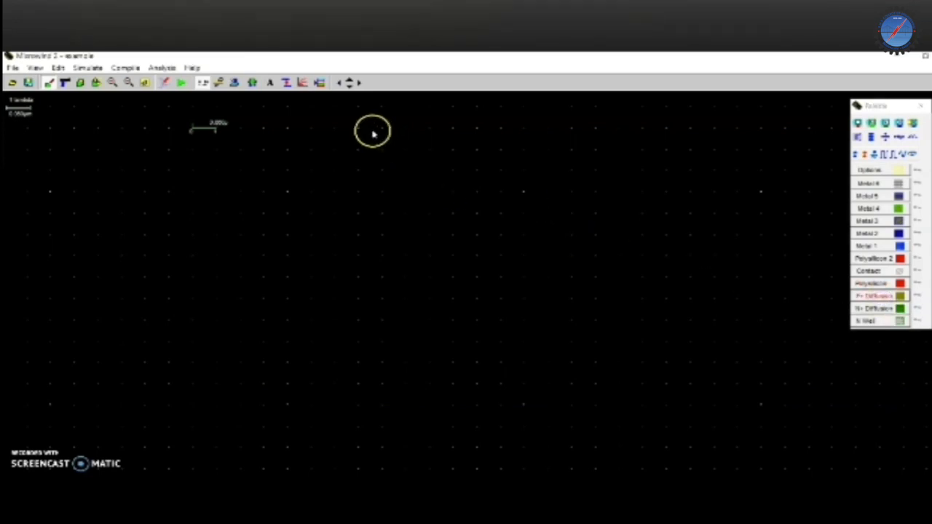
left_click_drag(382, 129, 589, 241)
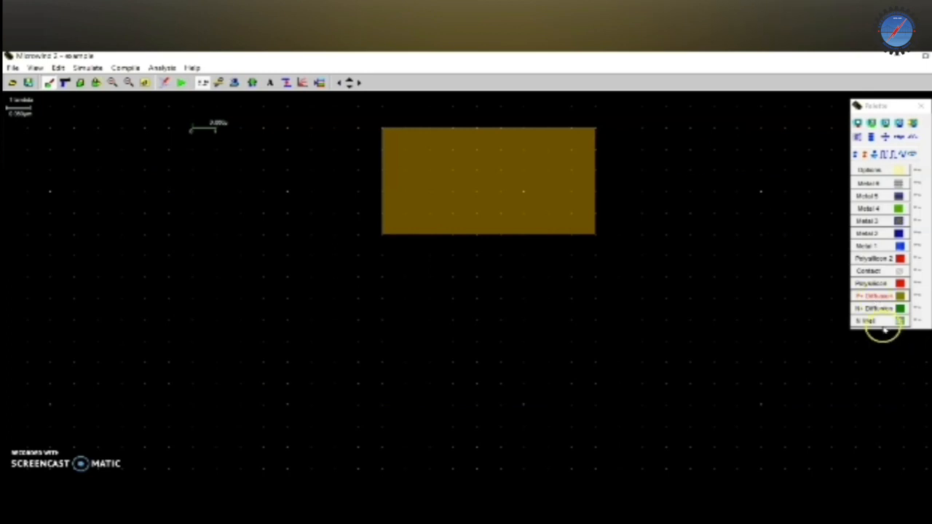
Draw a vertical Polysilicon strip about 2 by 8 lambda crossing the P+ diffusion rectangle and extending beyond both its edges
left_click(883, 297)
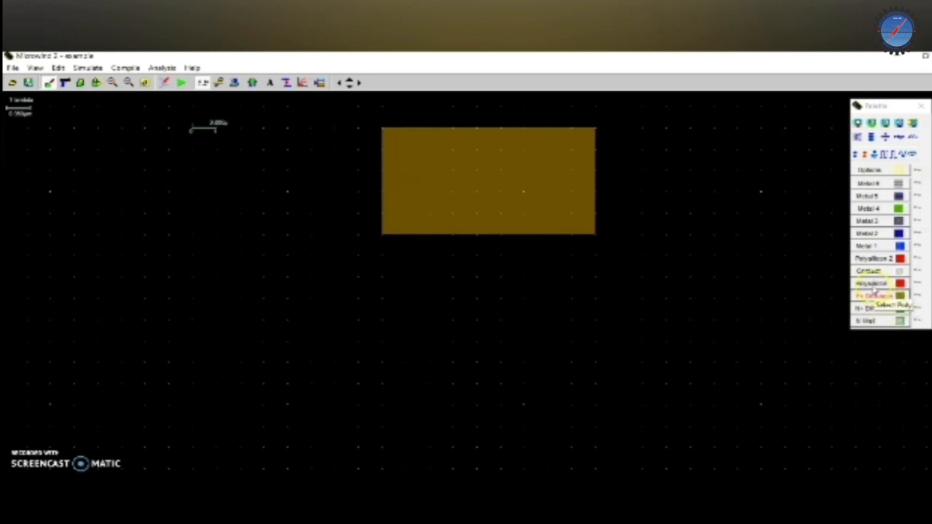
left_click(873, 283)
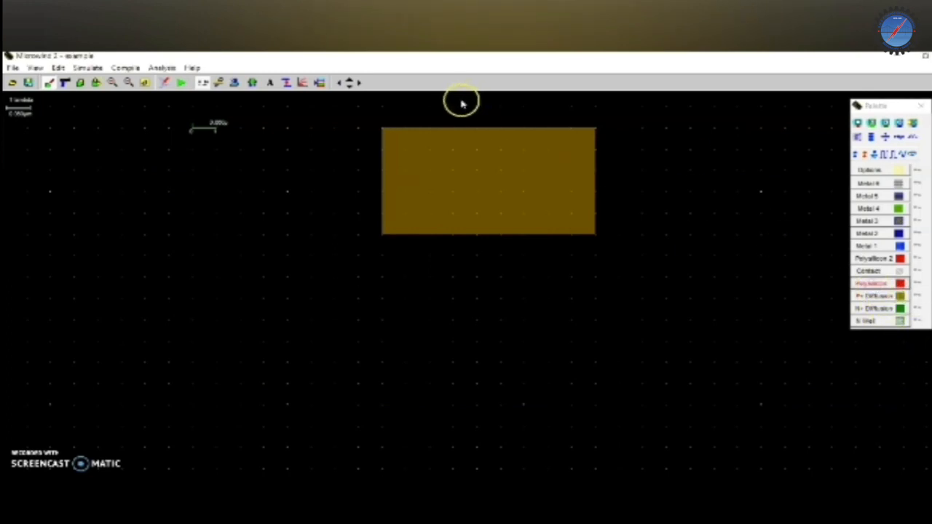
left_click_drag(452, 106, 501, 277)
left_click(593, 310)
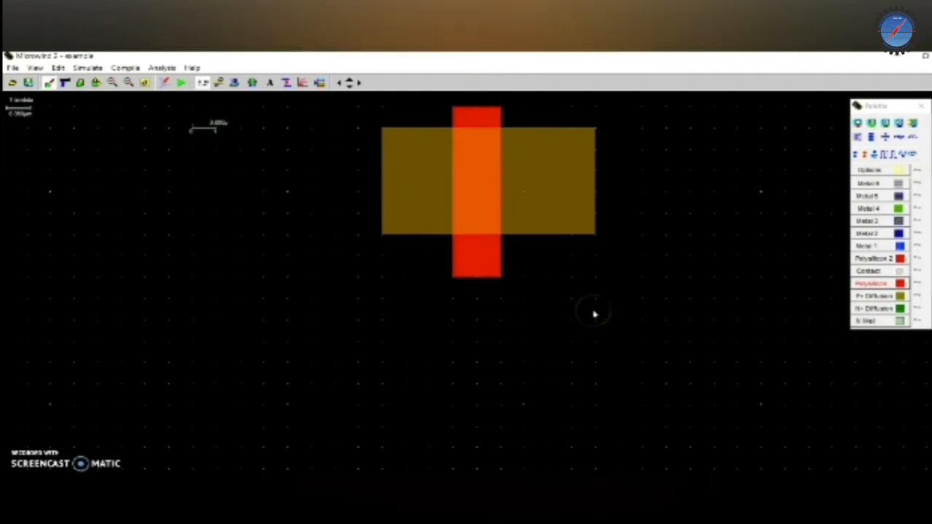
left_click(472, 168)
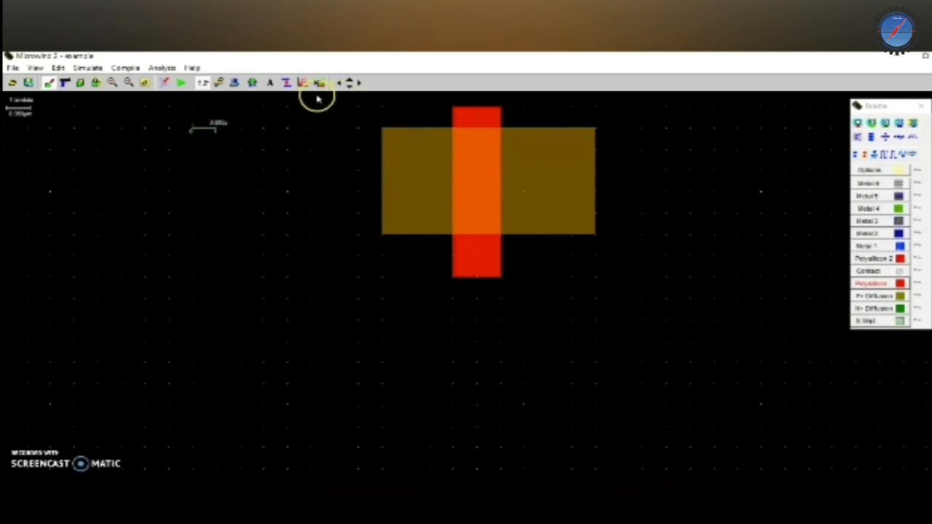
Delete the polysilicon strip crossing the P+ diffusion and undo the deletion
left_click(96, 82)
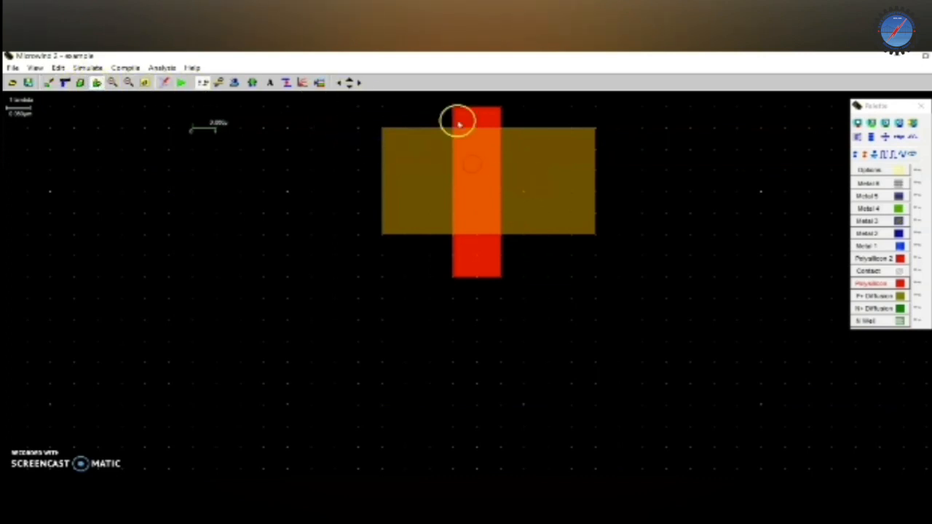
left_click_drag(444, 105, 514, 287)
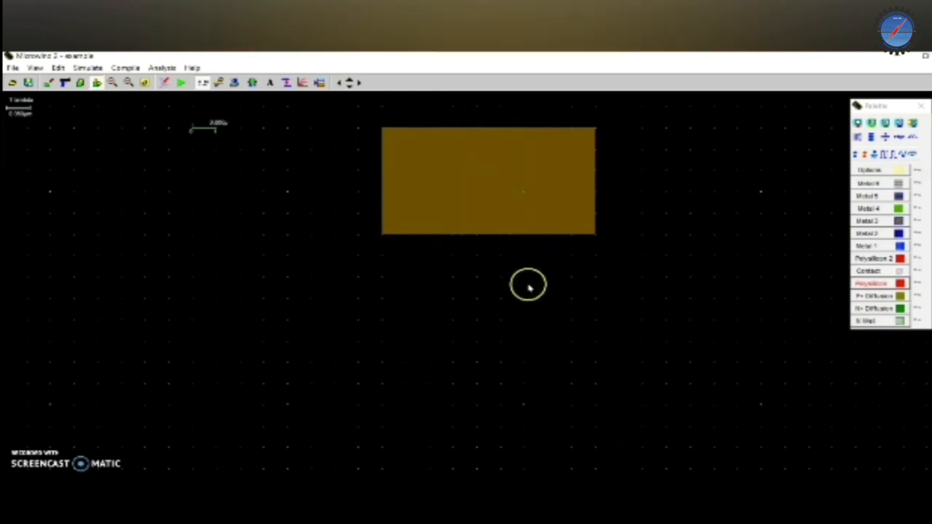
left_click(529, 284)
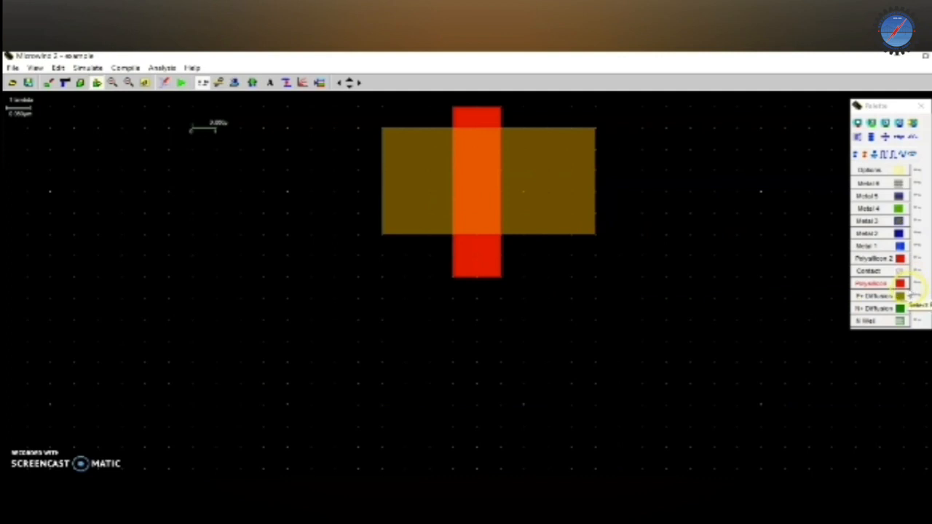
Draw an N Well about 14 by 9 lambda enclosing the P+ diffusion and its polysilicon strip
left_click(878, 321)
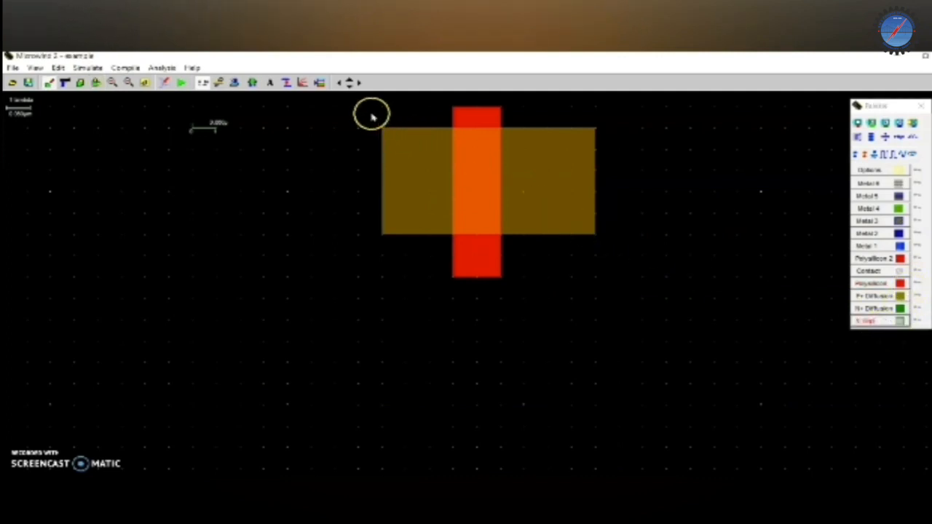
left_click(545, 177)
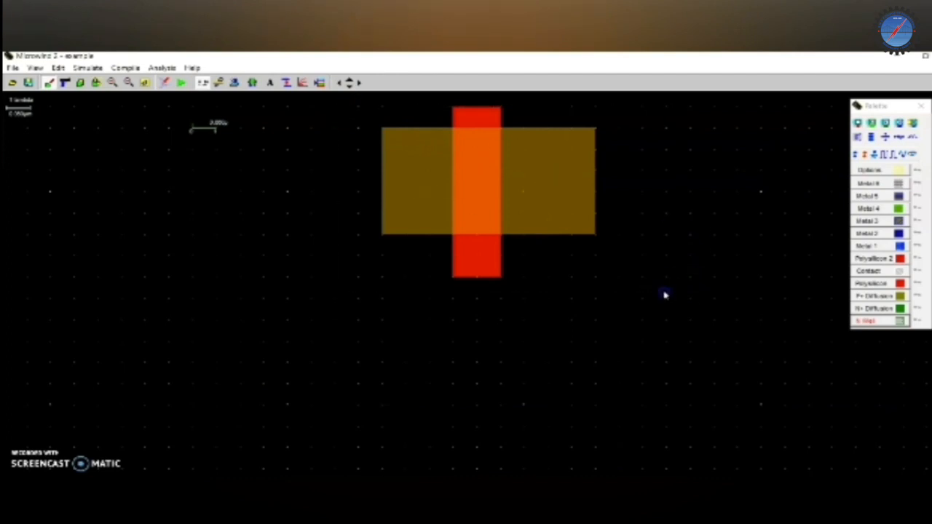
left_click_drag(663, 293, 658, 292)
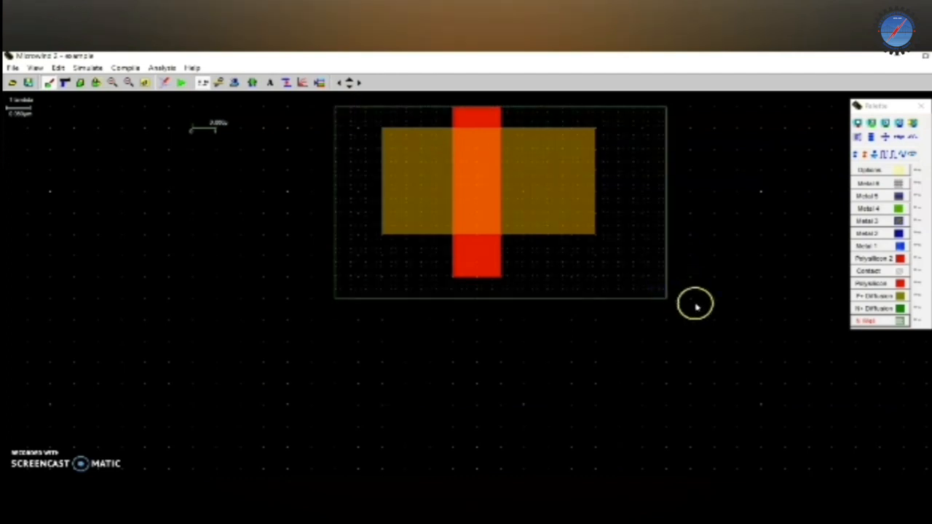
Draw an N+ Diffusion rectangle about 10 by 5 lambda just below the N well
left_click(876, 311)
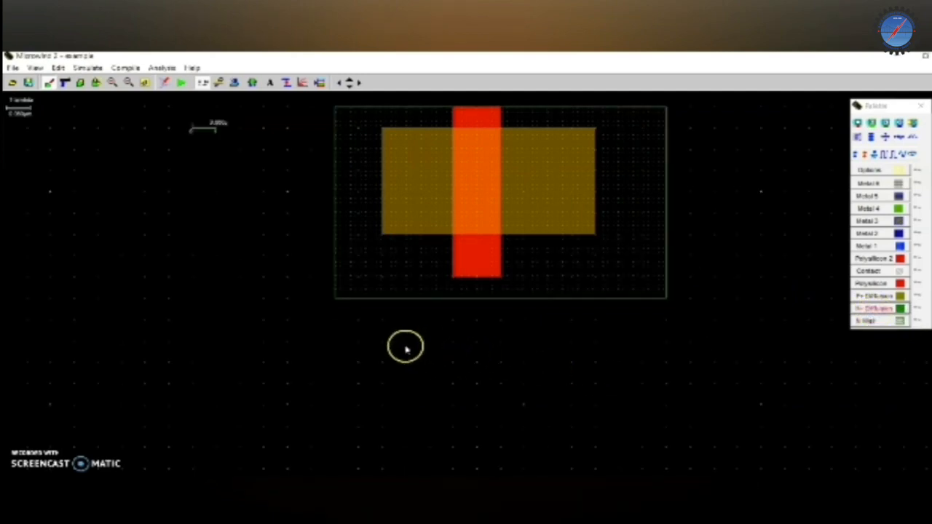
right_click(583, 401)
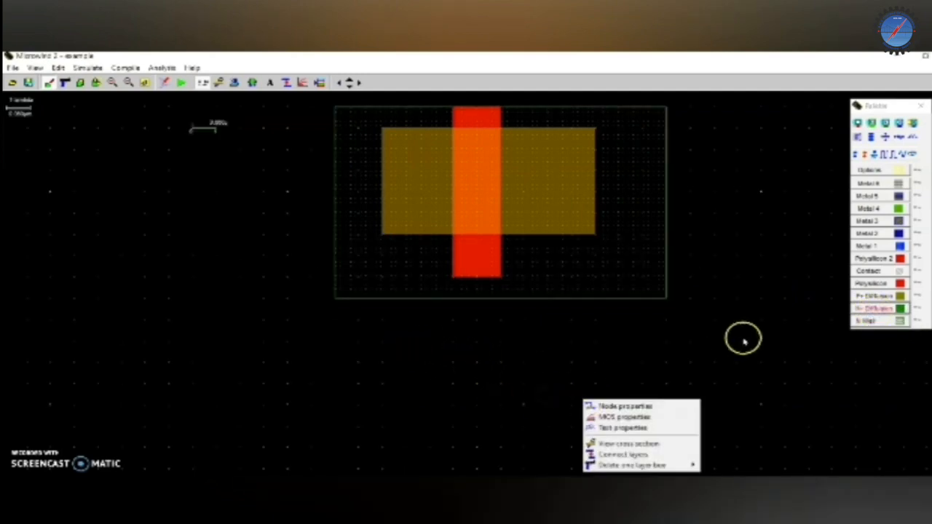
left_click(868, 309)
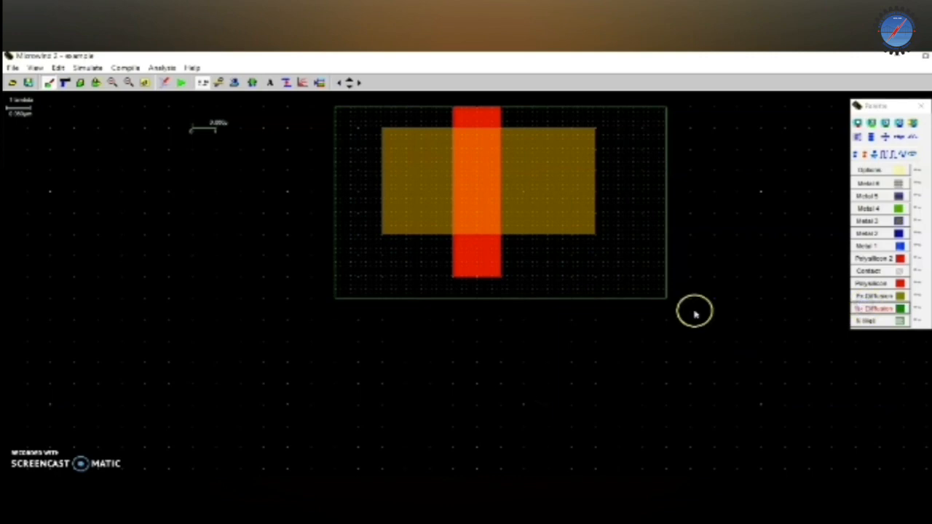
left_click_drag(389, 324, 618, 430)
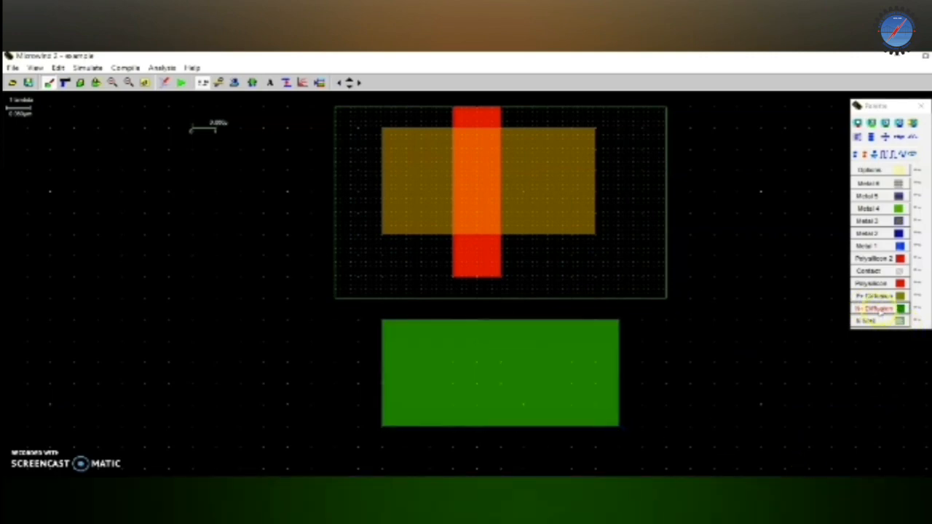
Draw a vertical Polysilicon strip about 2 by 8 lambda crossing the N+ diffusion rectangle and extending beyond both its edges
left_click(874, 283)
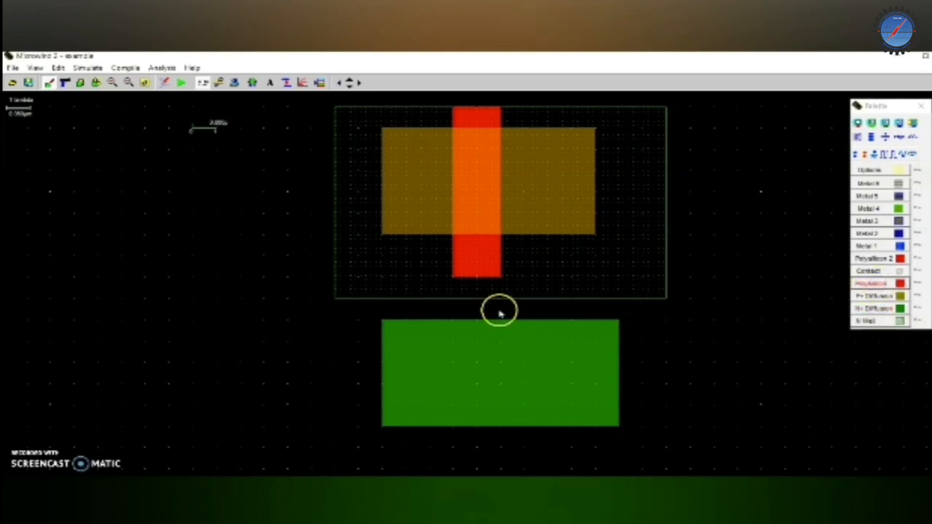
left_click_drag(523, 394, 524, 462)
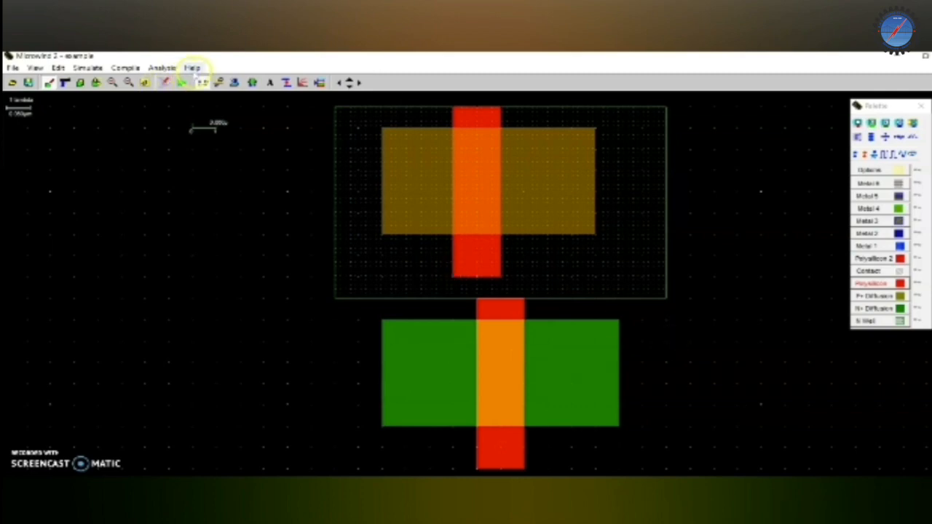
Start a new empty layout, discarding the unsaved changes to the hand-drawn transistors
left_click(192, 68)
left_click(317, 245)
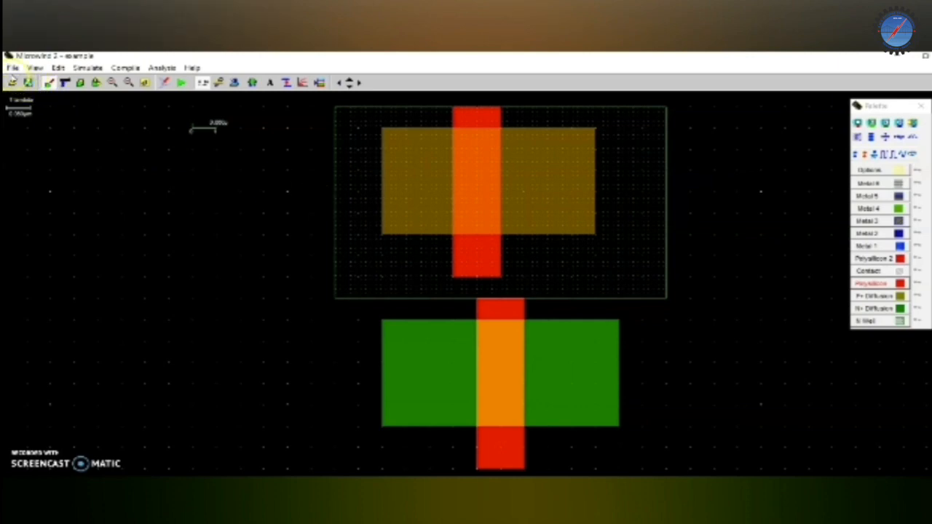
left_click(12, 68)
left_click(22, 81)
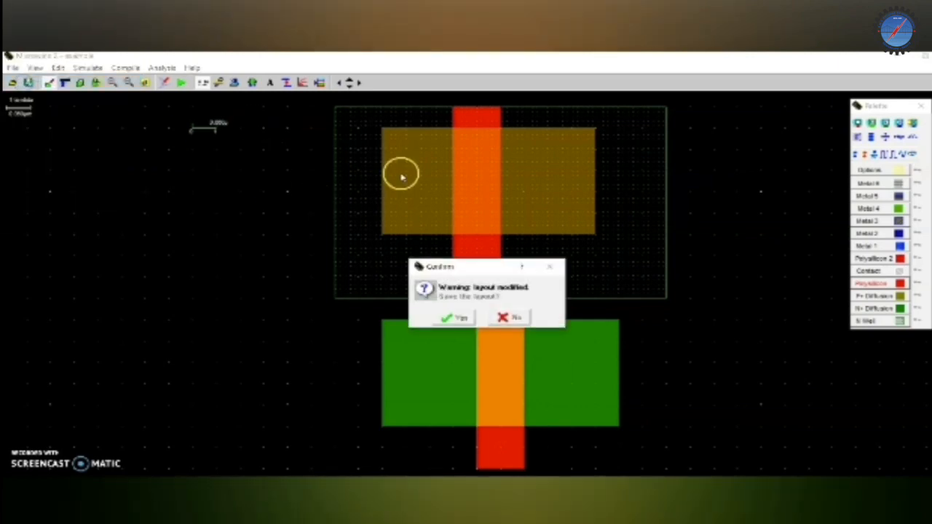
left_click(512, 318)
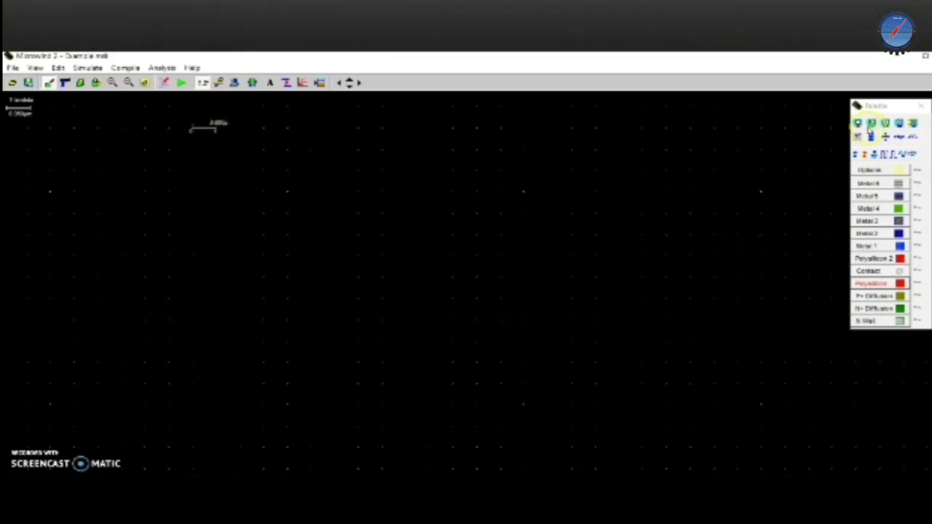
Set the MOS layout generator to a single-finger, low leakage pMOS, 0.600 µm wide and 0.120 µm long, and try generating it
left_click(860, 138)
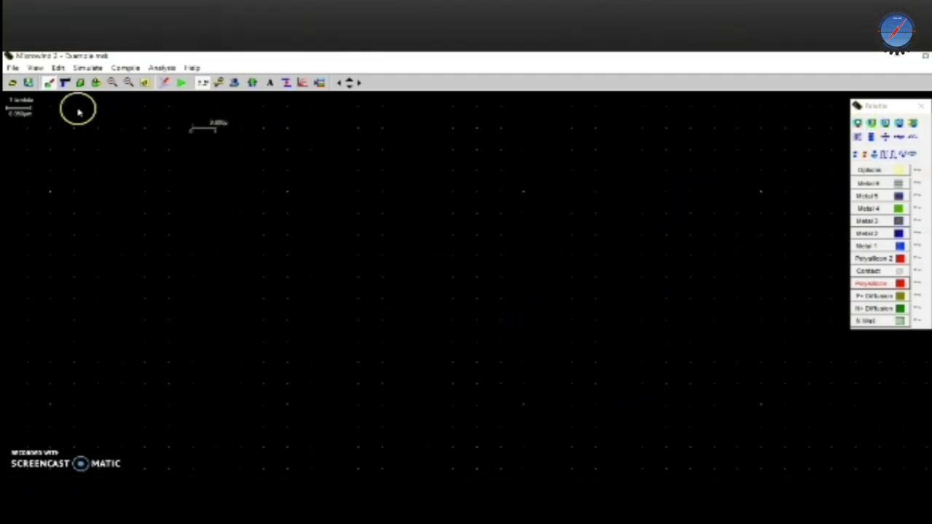
left_click(111, 83)
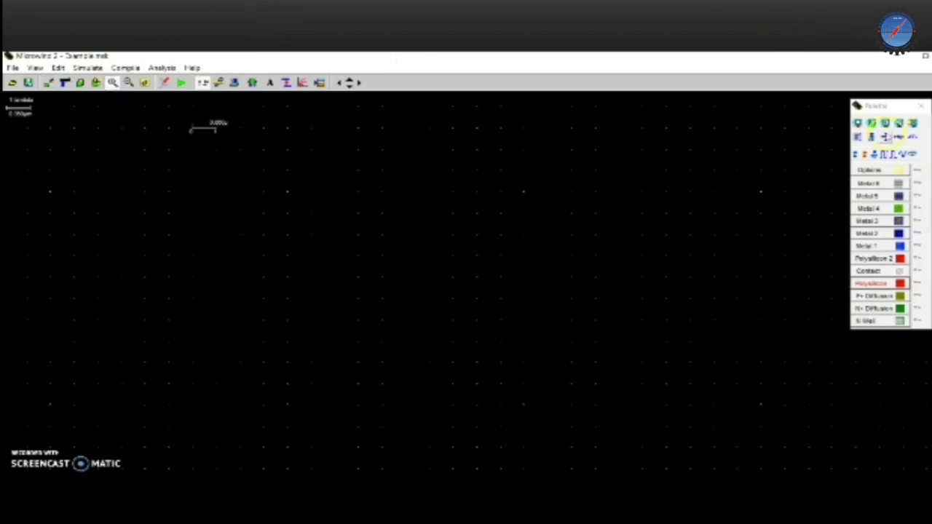
left_click(885, 135)
left_click(858, 137)
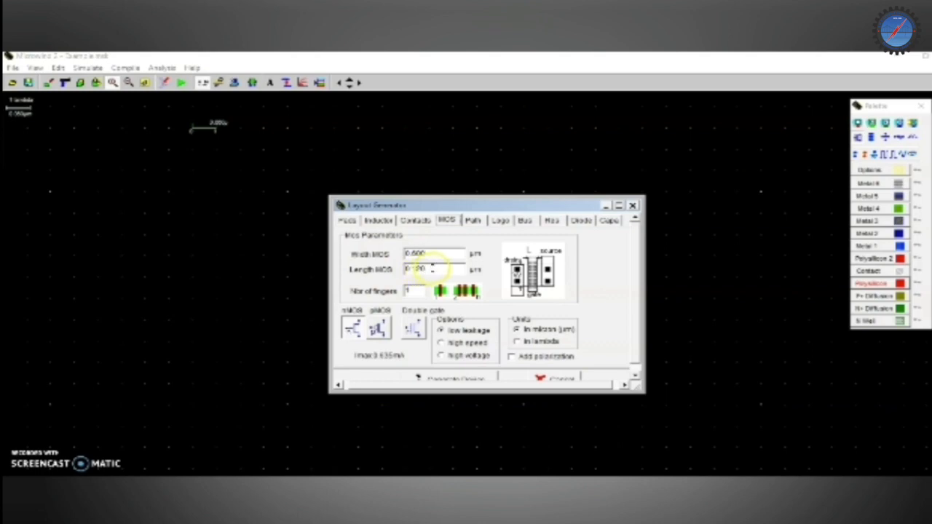
left_click_drag(420, 254, 397, 257)
left_click_drag(429, 268, 405, 269)
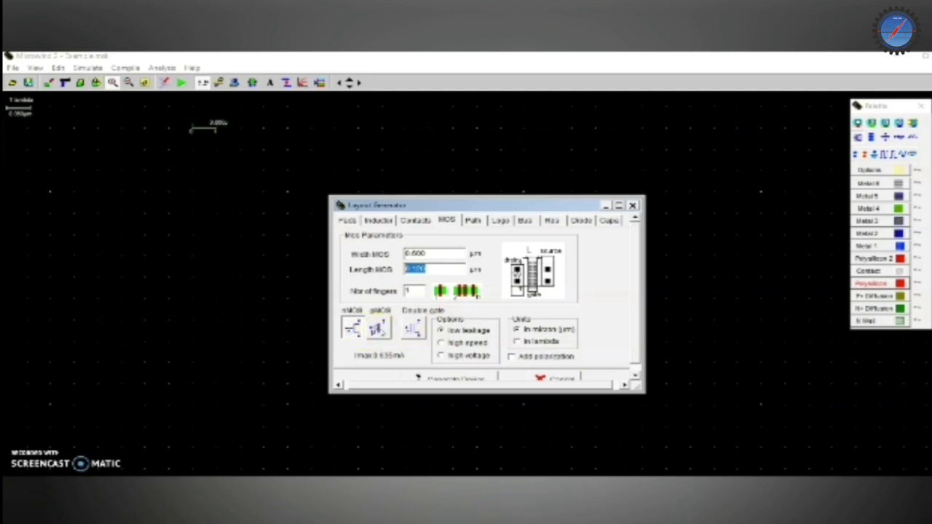
left_click(378, 329)
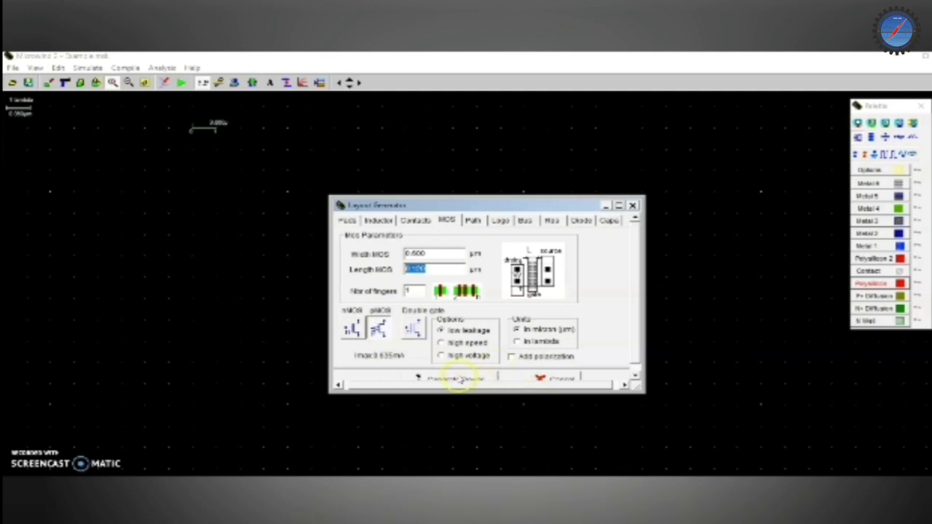
left_click(458, 379)
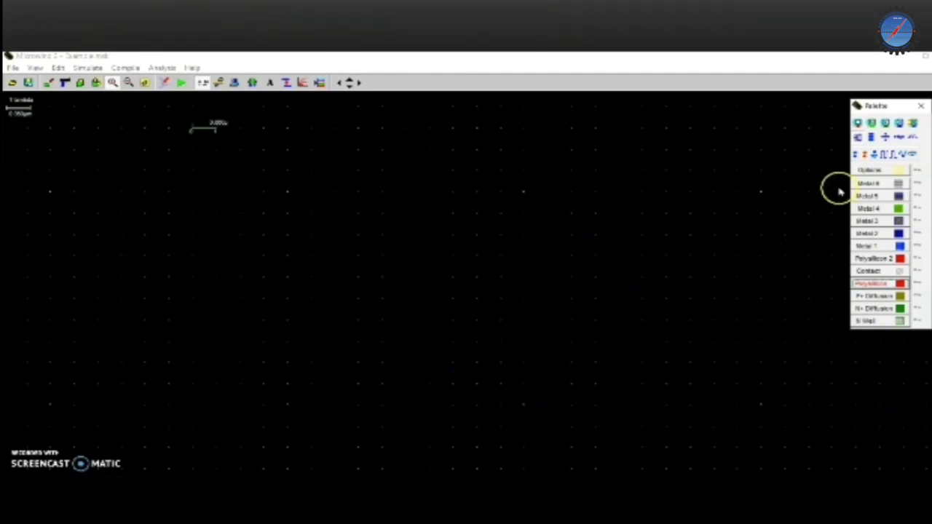
Generate the pMOS device with the same MOS parameters and place it in the empty layout
left_click(859, 138)
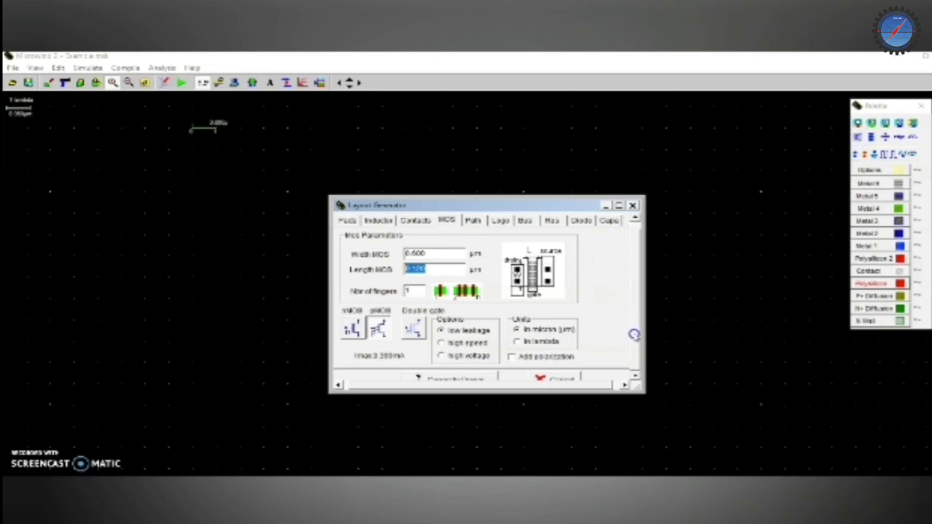
scroll(634, 328, "down", 1)
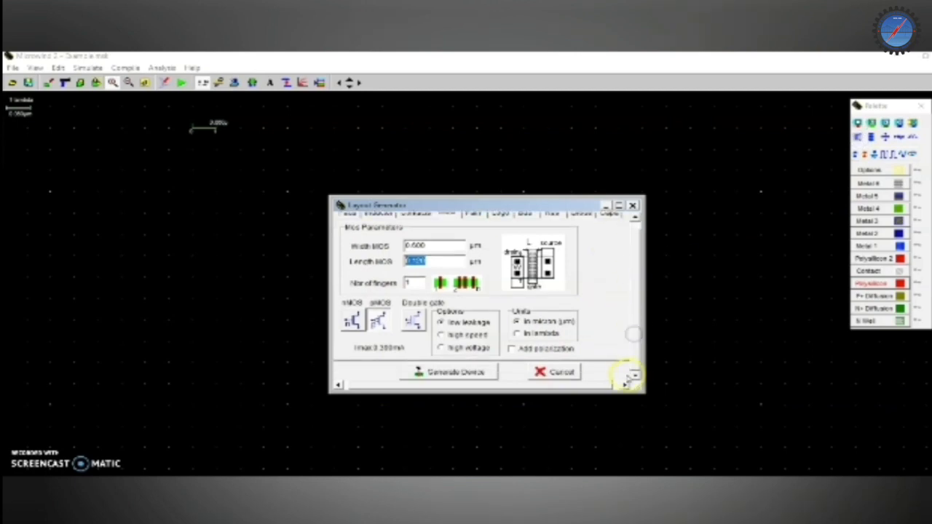
left_click(459, 373)
left_click(286, 209)
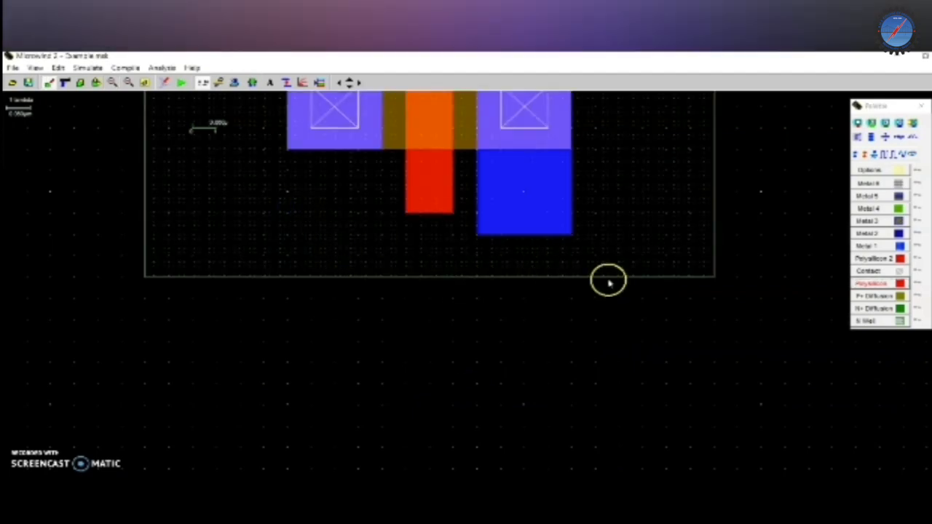
Examine the complete generated pMOS transistor, including its N well, contacts, Metal 1 areas and polysilicon gate
scroll(721, 271, "up", 2)
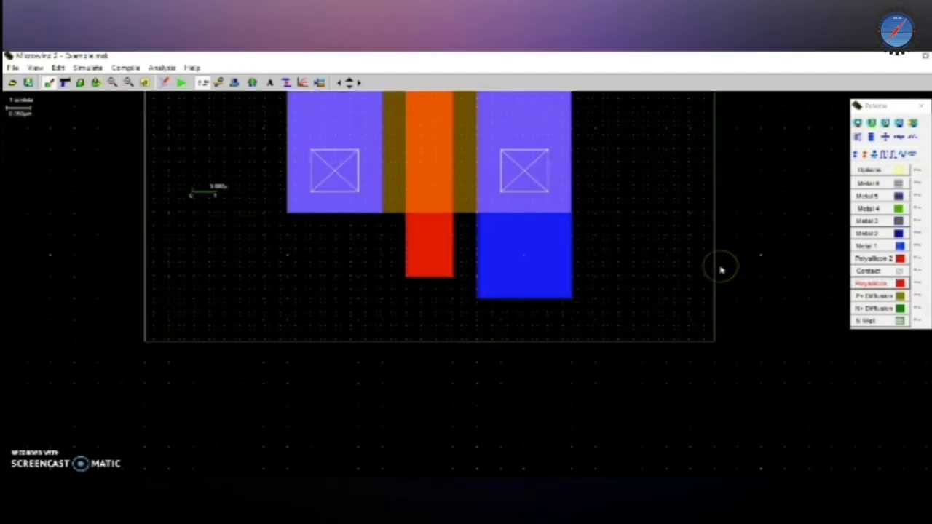
scroll(721, 271, "up", 2)
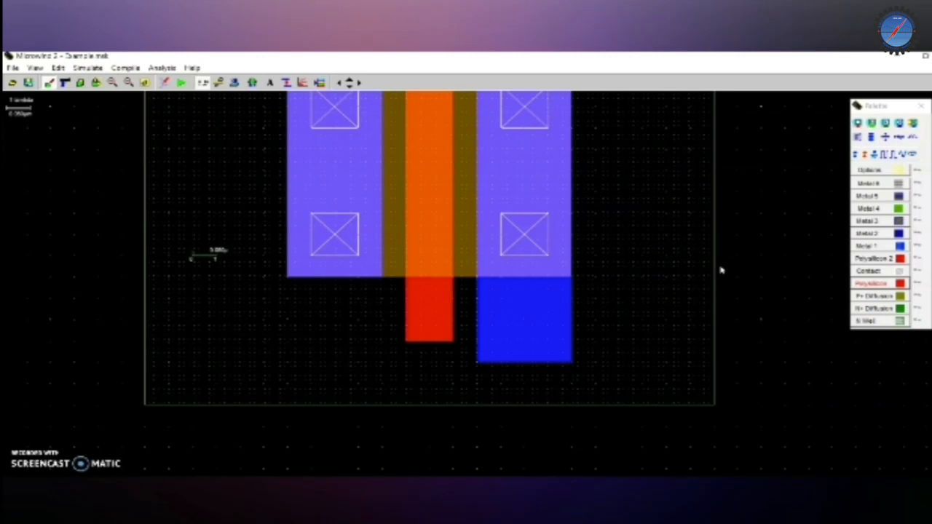
left_click(128, 83)
left_click(128, 83)
left_click(128, 83)
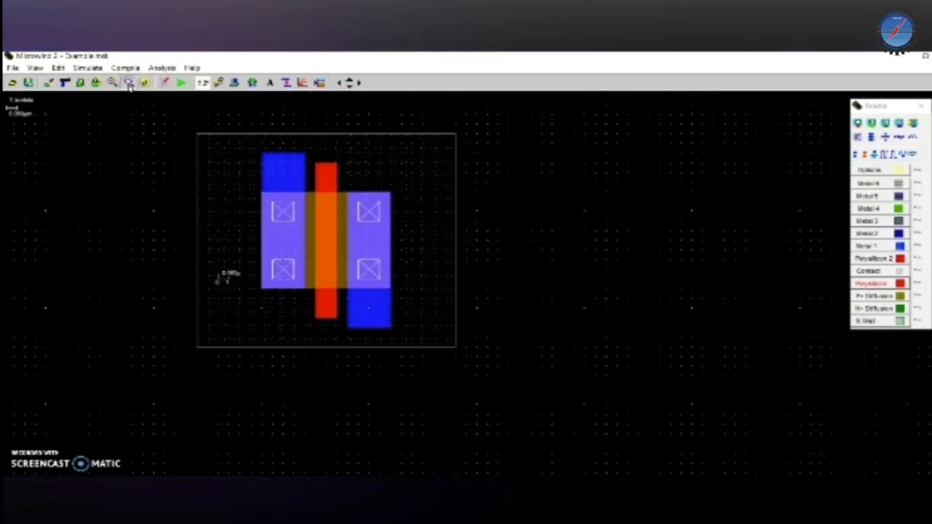
left_click(128, 83)
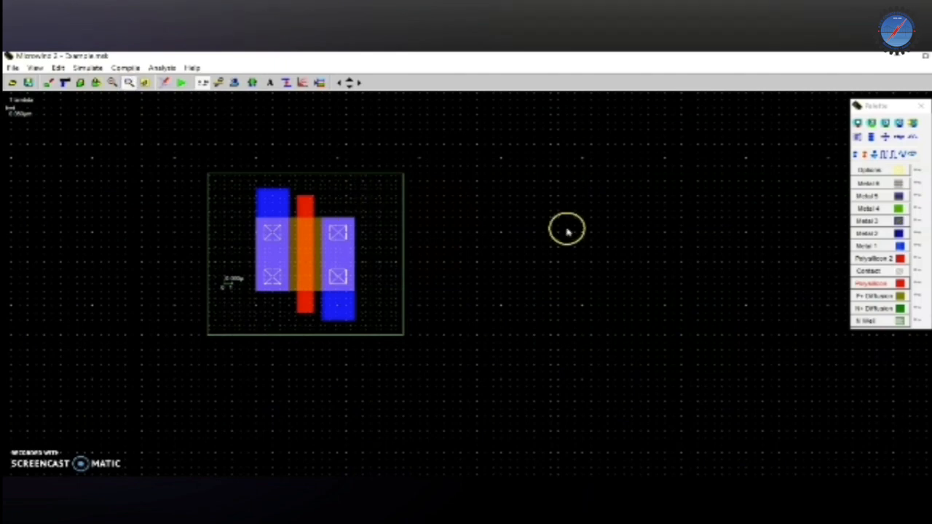
scroll(652, 290, "down", 2)
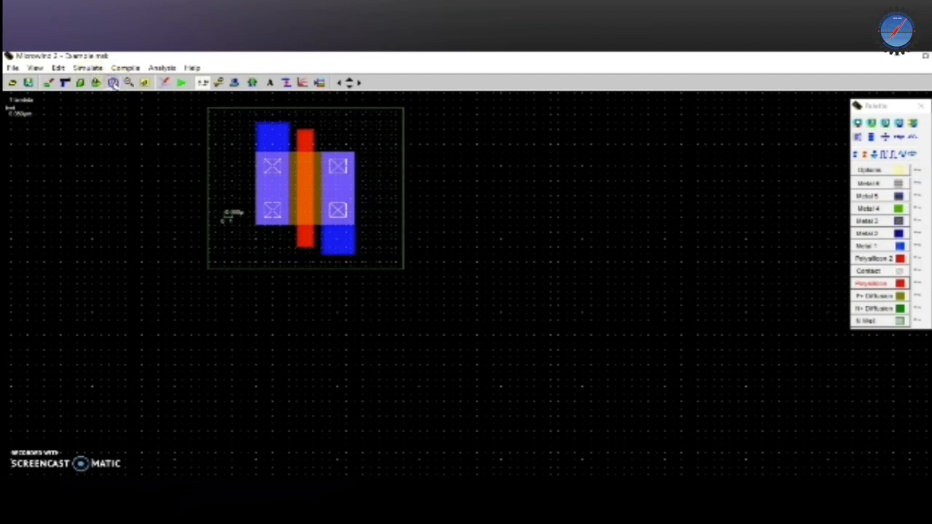
left_click(113, 82)
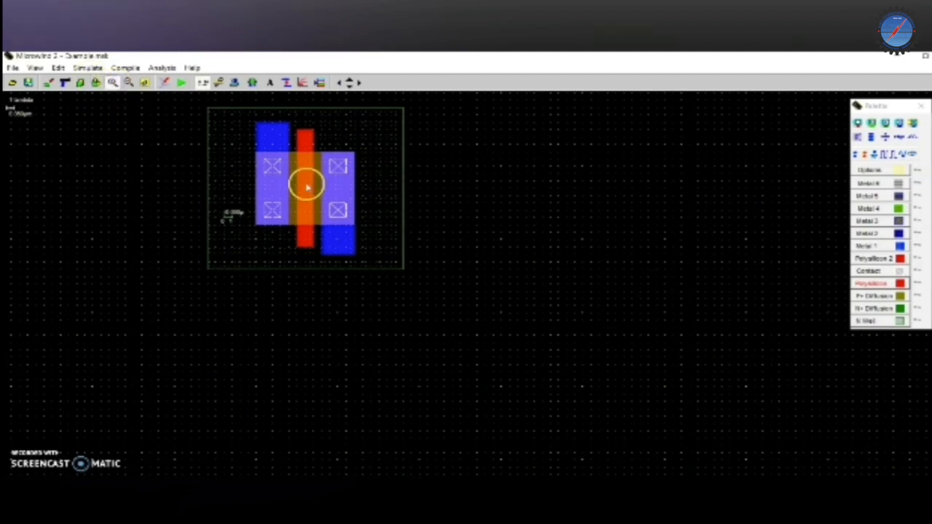
left_click(357, 192)
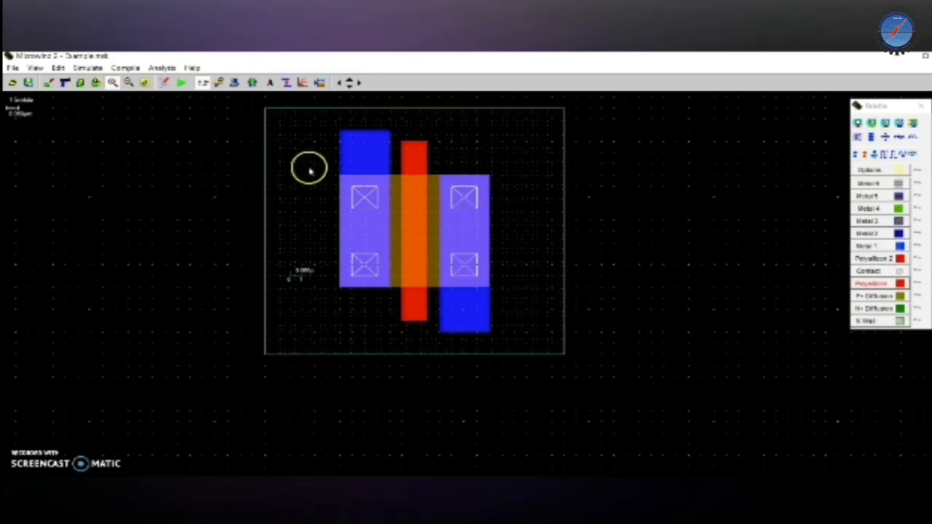
left_click(131, 83)
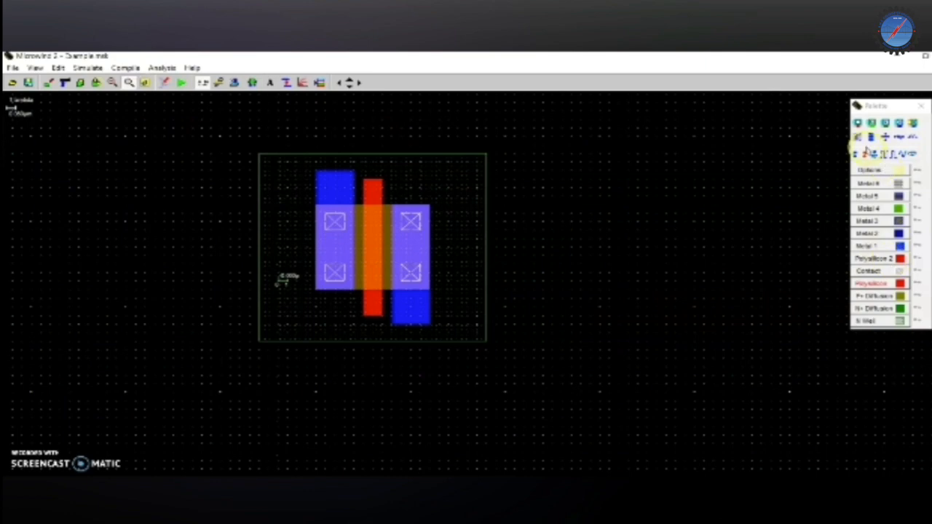
Generate a low leakage nMOS device, 0.600 µm wide and 0.120 µm long, and place it below the pMOS transistor
left_click(858, 138)
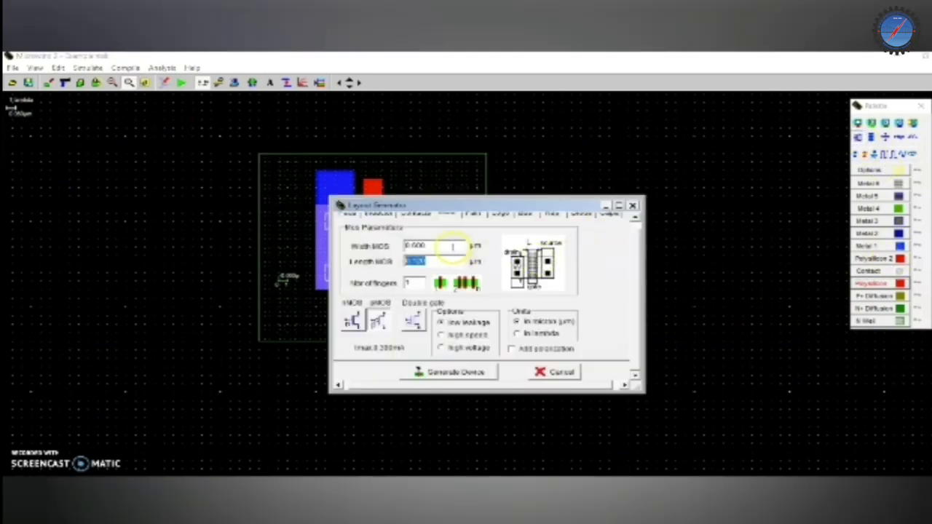
left_click(354, 321)
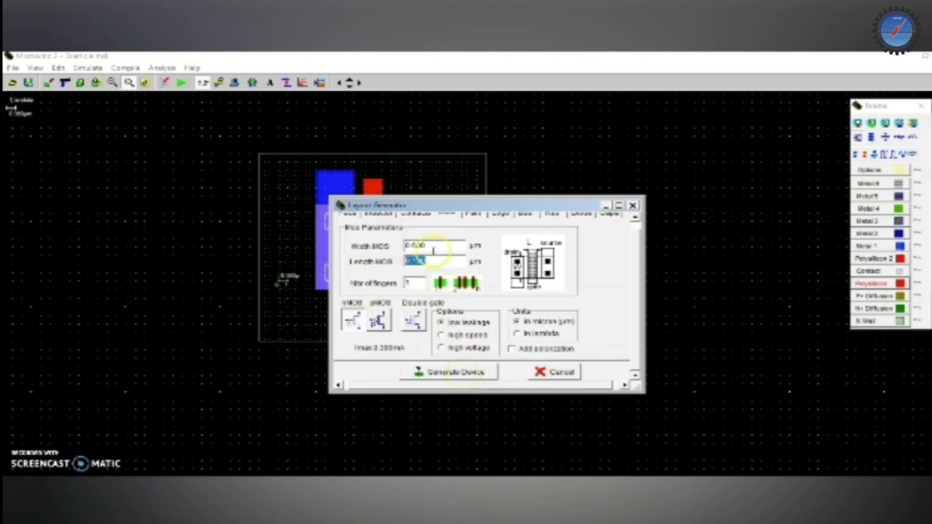
left_click(453, 323)
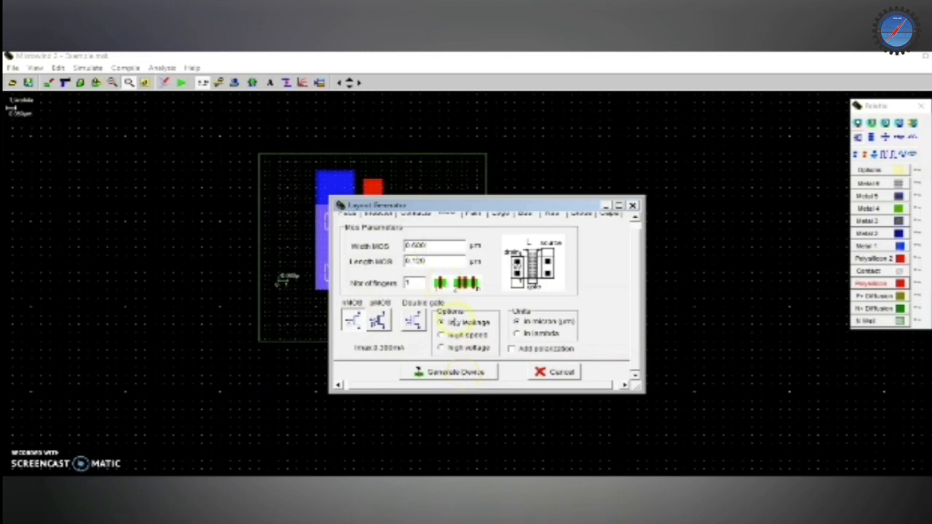
left_click(455, 373)
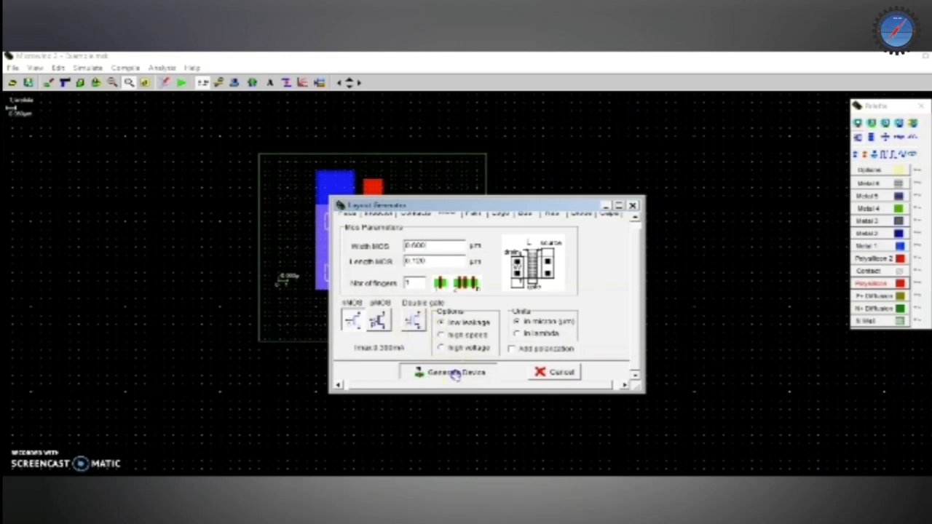
left_click(378, 459)
left_click(378, 451)
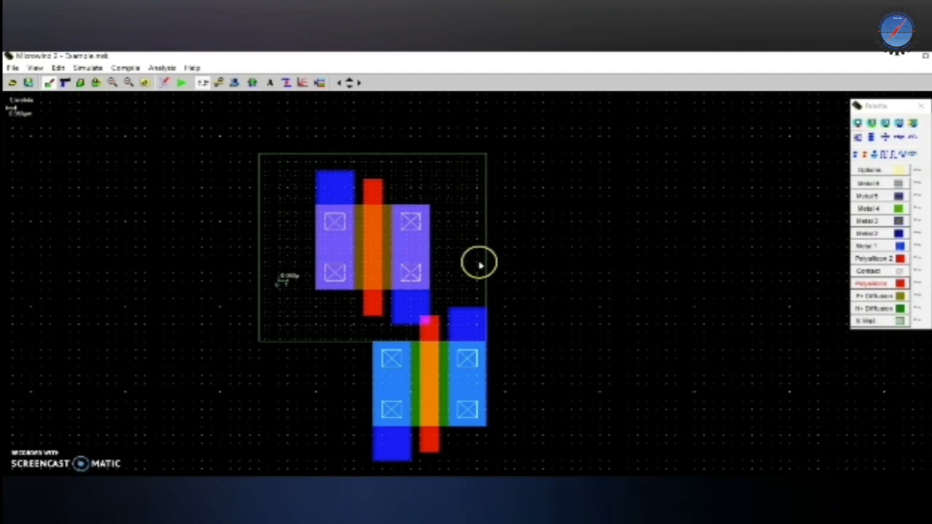
Move the entire nMOS device directly below the pMOS, clear of its N well, with both polysilicon gates vertically aligned
scroll(469, 264, "down", 1)
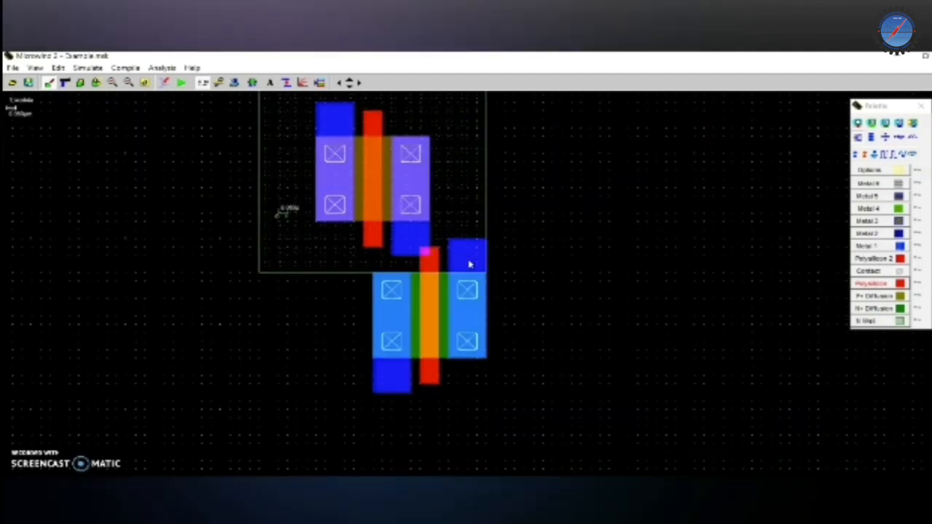
left_click(97, 83)
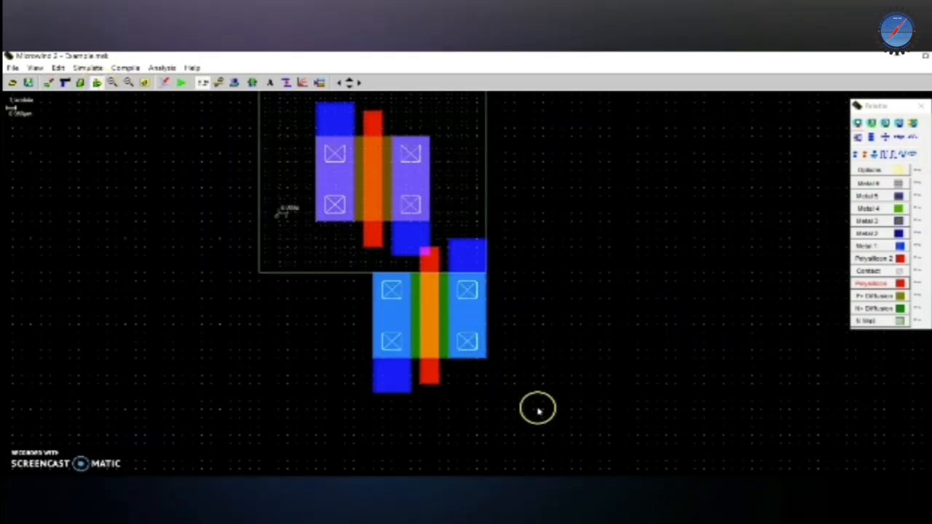
left_click_drag(538, 410, 343, 229)
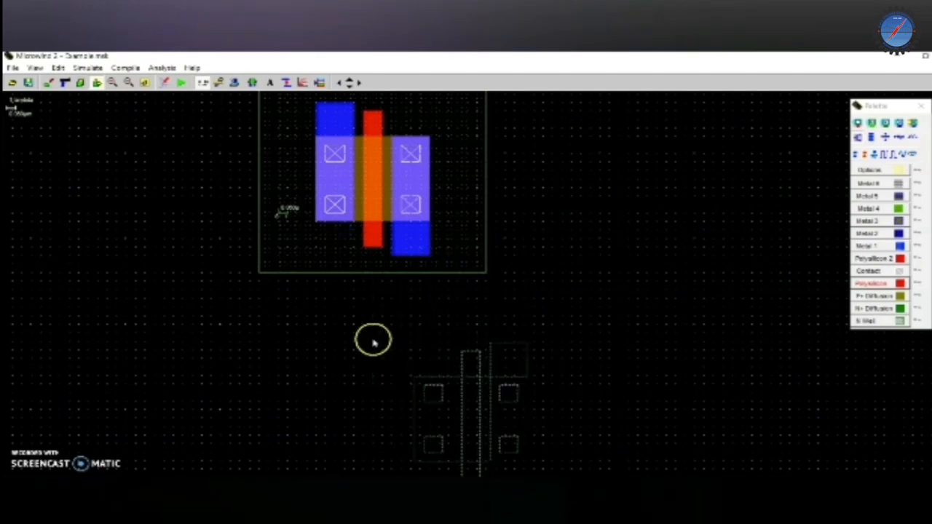
left_click_drag(373, 341, 287, 297)
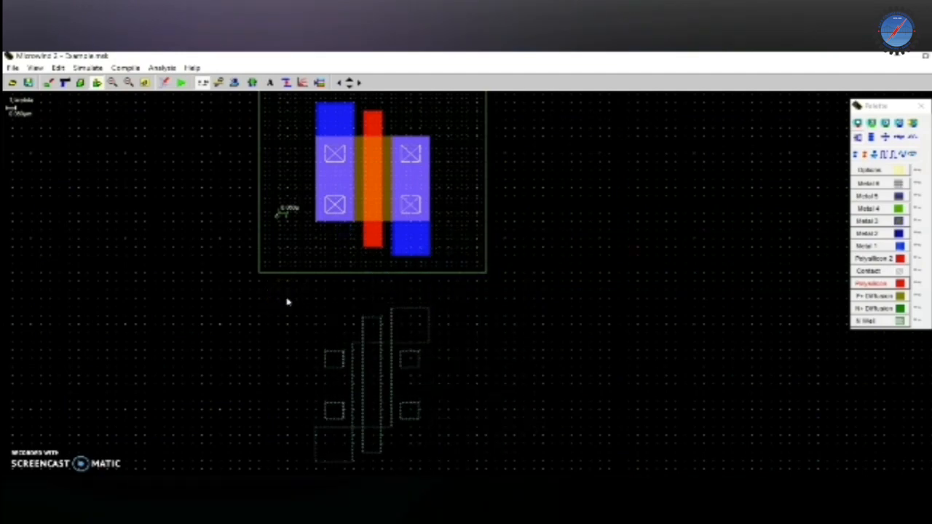
left_click(288, 302)
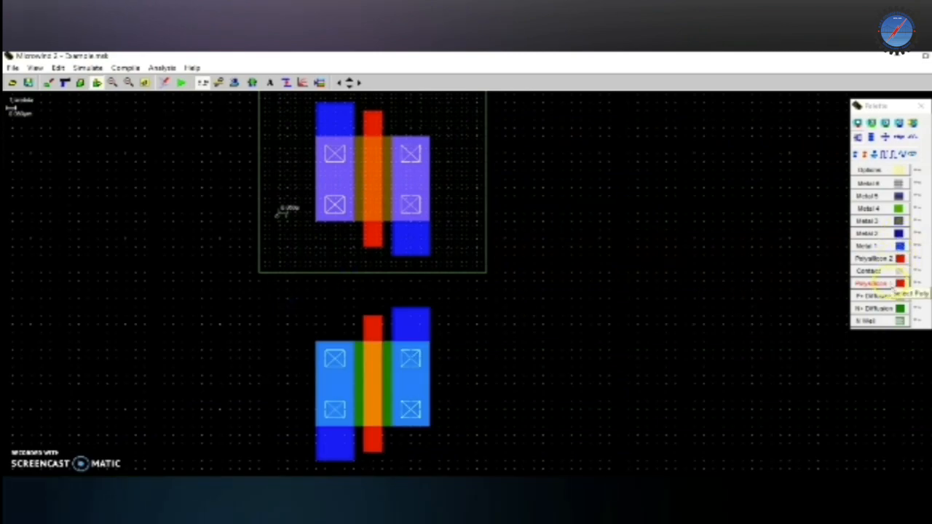
Draw a Polysilicon strip that joins the pMOS gate to the aligned nMOS gate below it
left_click(887, 287)
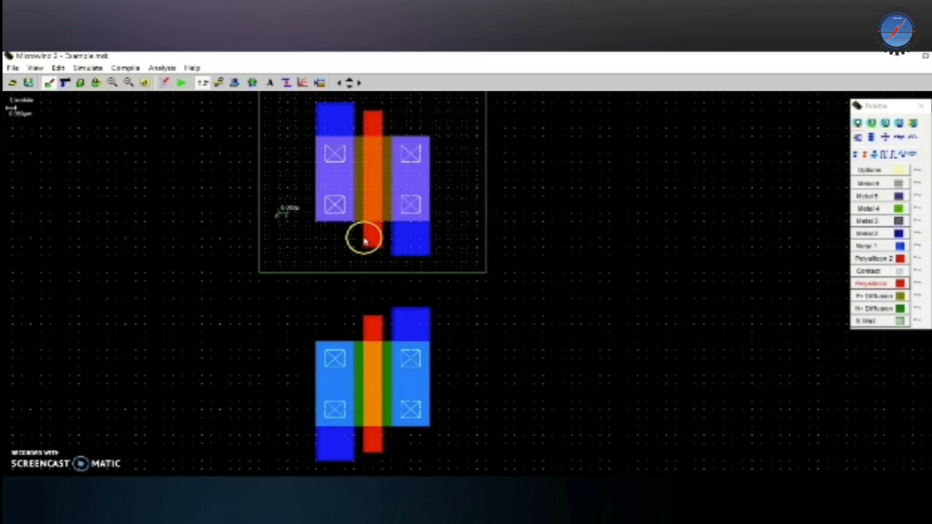
left_click(868, 283)
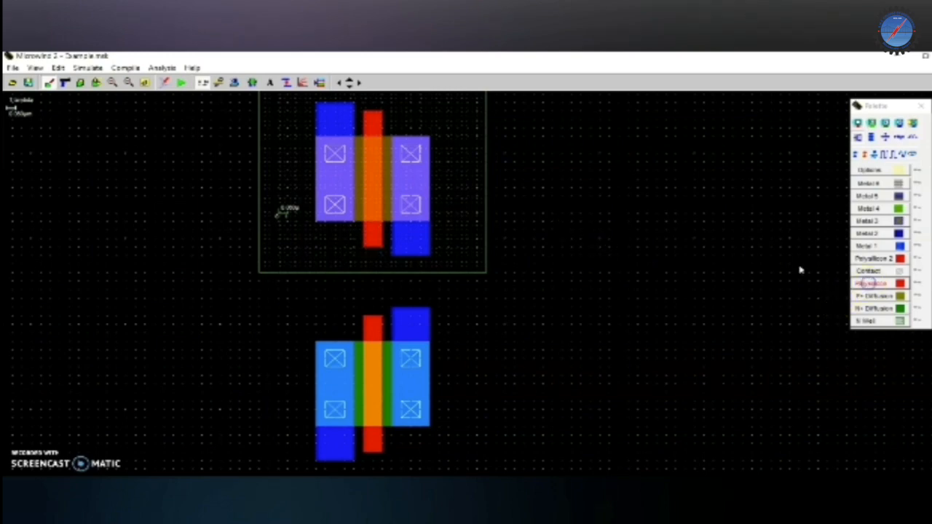
left_click(367, 233)
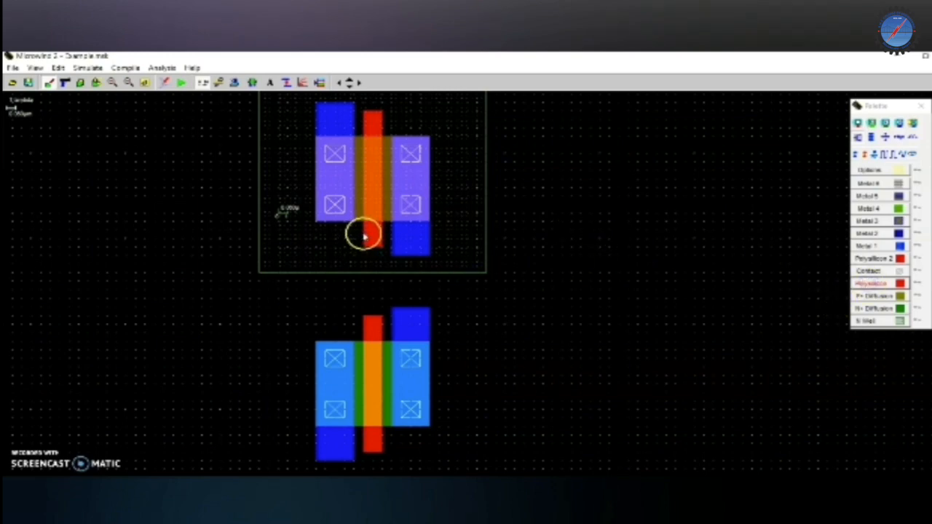
left_click_drag(383, 270, 384, 333)
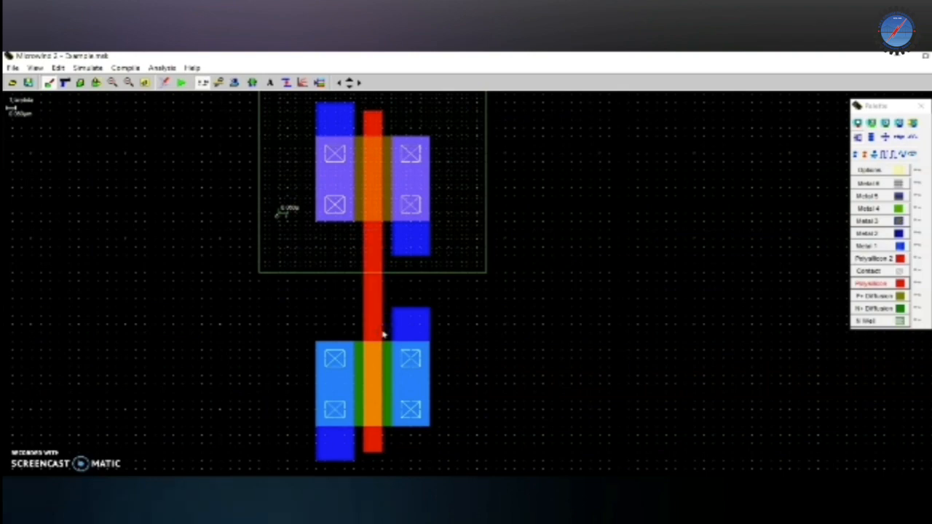
left_click(581, 342)
Add a clock labelled input to the shared polysilicon gate between the two transistors, keeping the default levels and timing
left_click(886, 159)
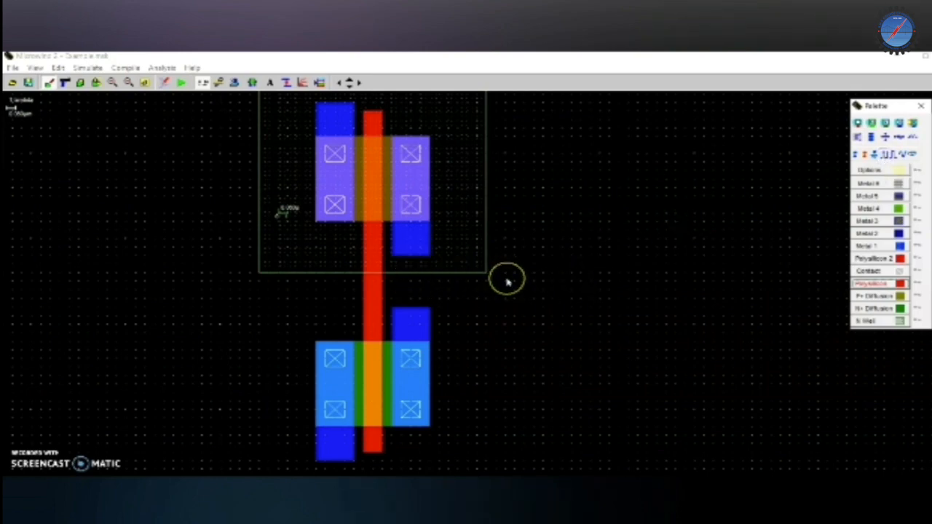
left_click(618, 296)
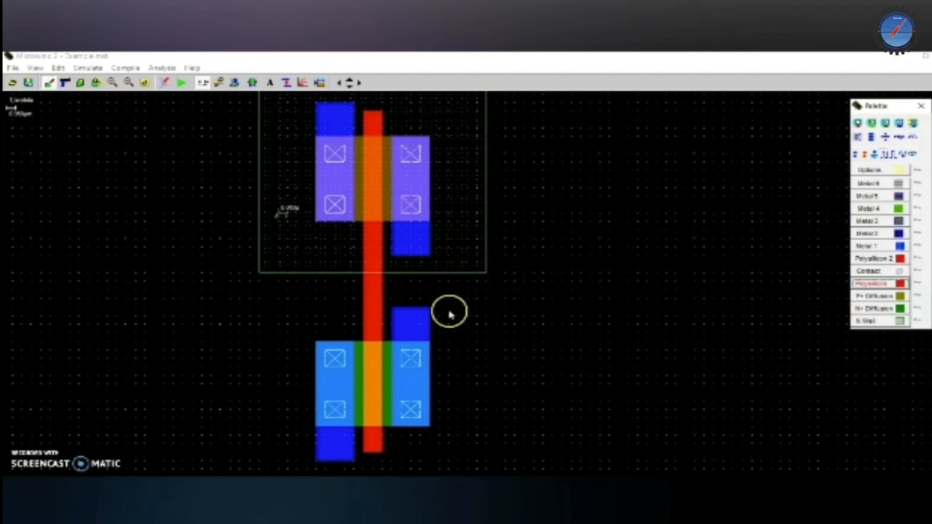
left_click(373, 288)
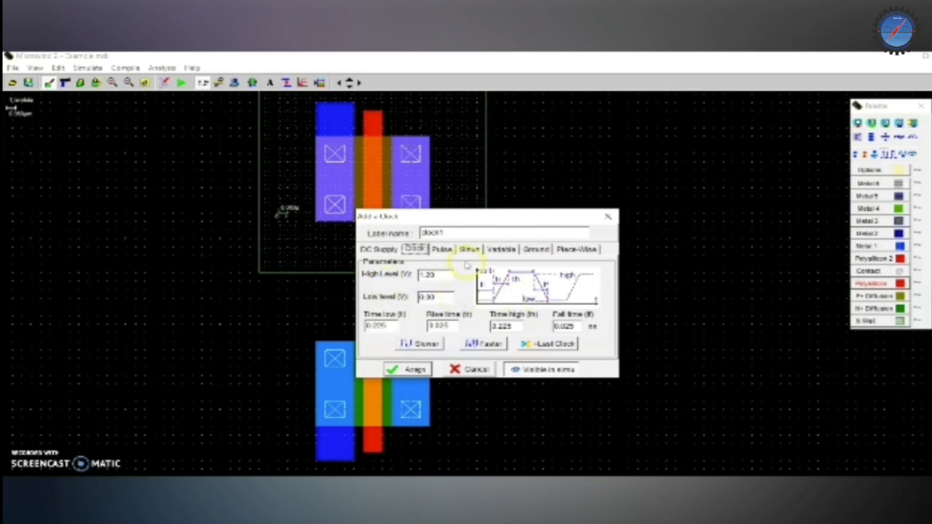
double_click(446, 232)
key("BackSpace")
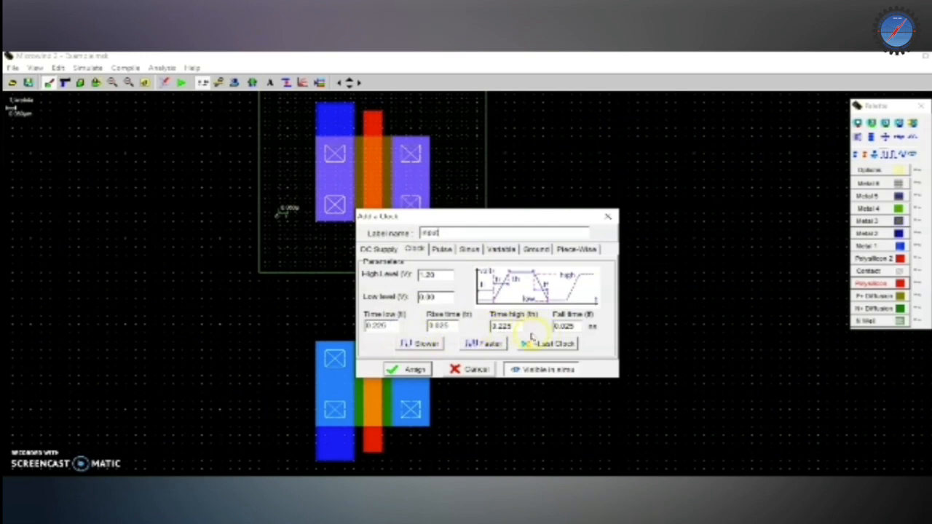
left_click(436, 276)
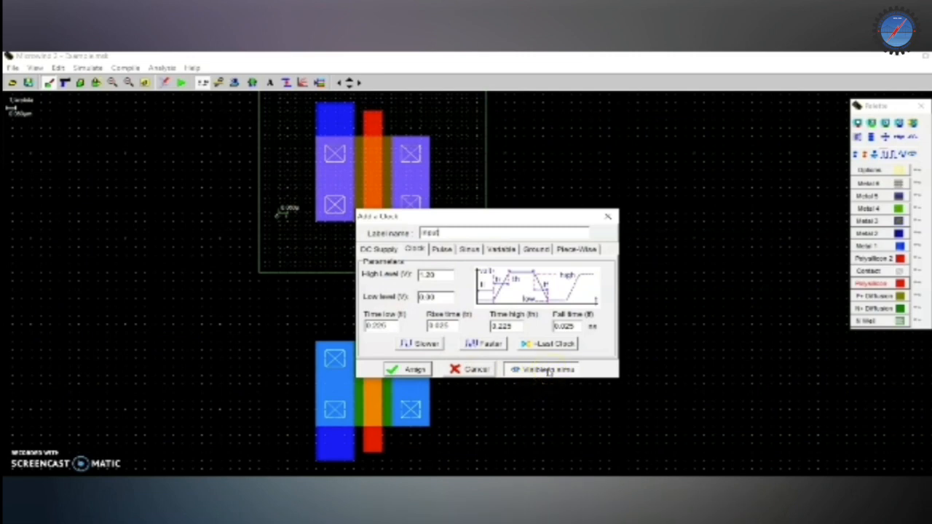
left_click(413, 370)
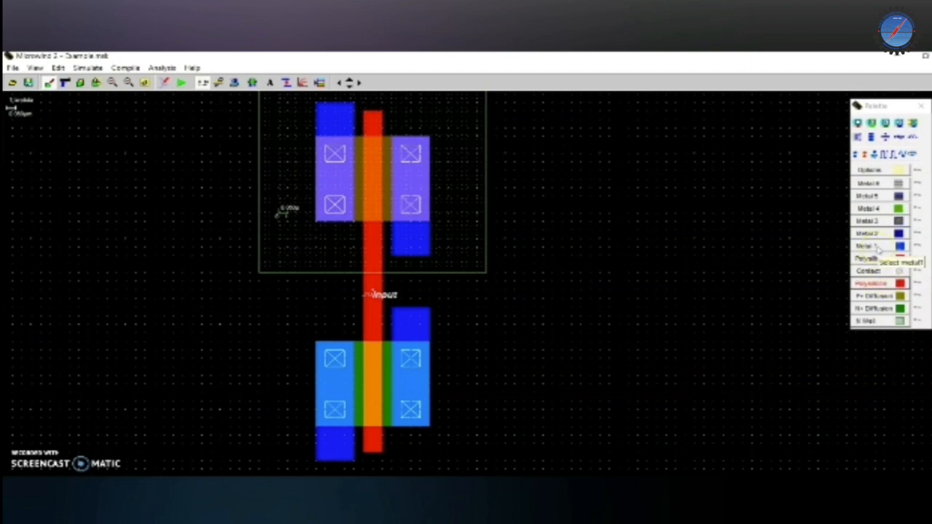
Bridge the right-hand drains of both transistors with Metal 1 and add a simulation-visible node labelled output on that strip
left_click(877, 248)
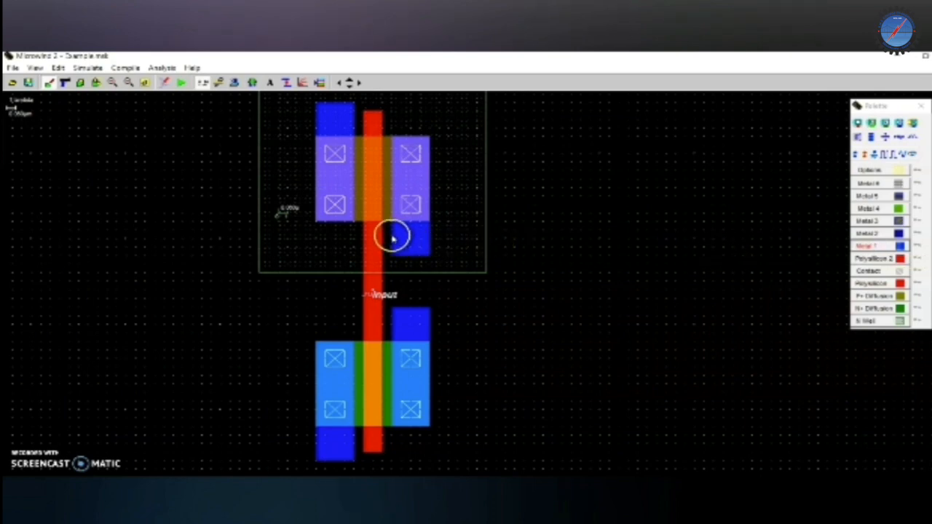
left_click_drag(430, 318, 430, 333)
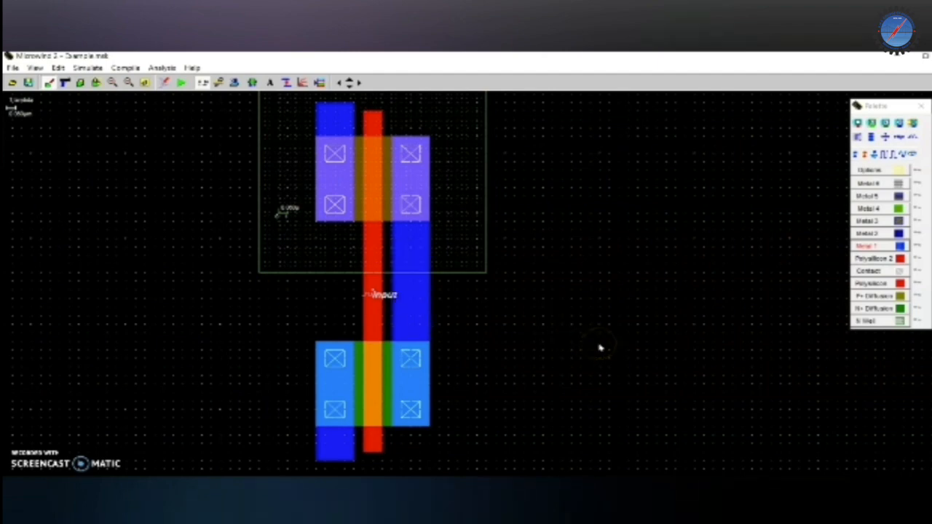
left_click(915, 156)
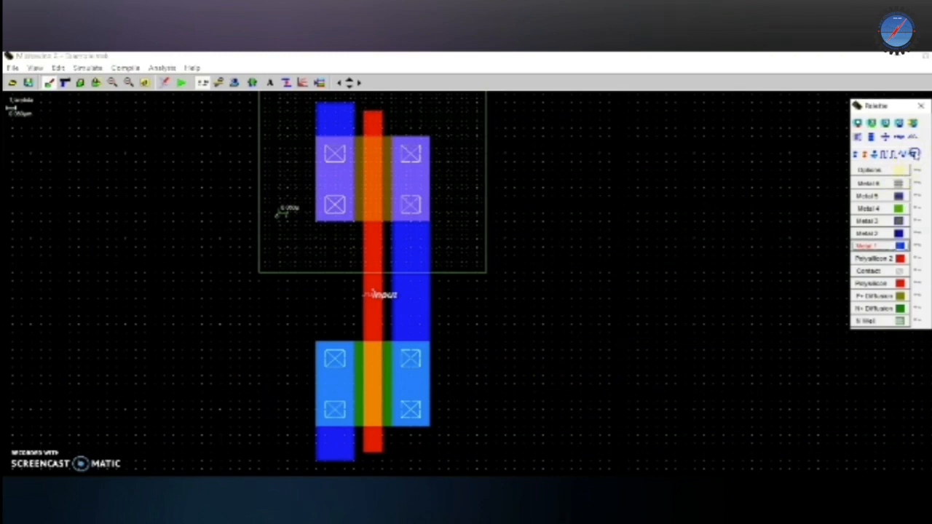
left_click(415, 309)
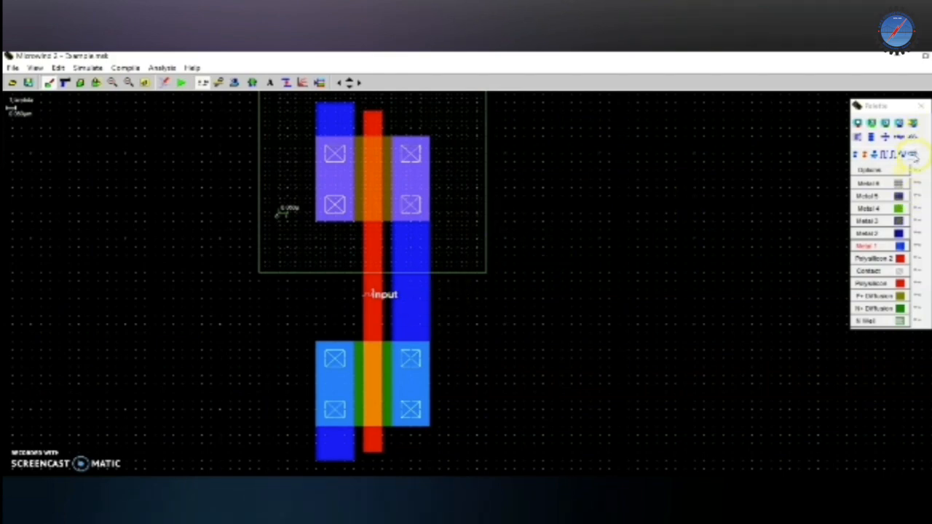
left_click(913, 156)
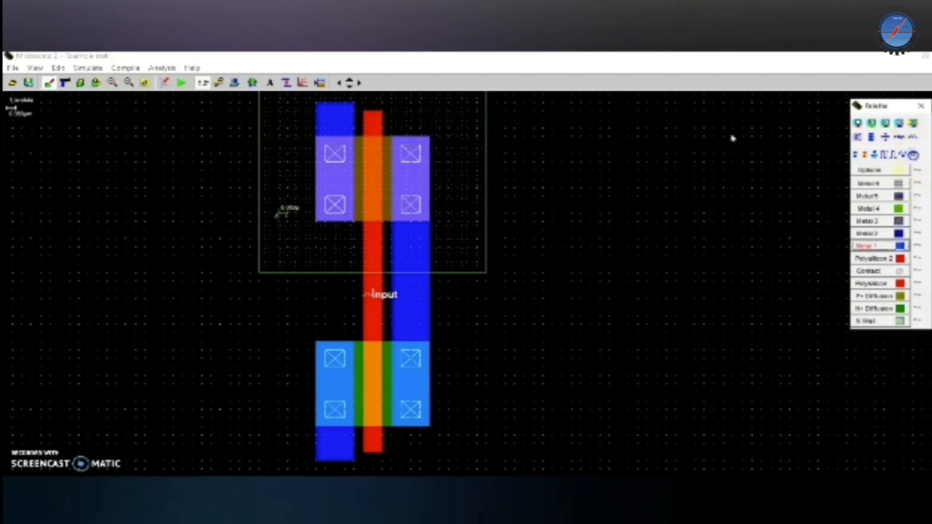
left_click(419, 294)
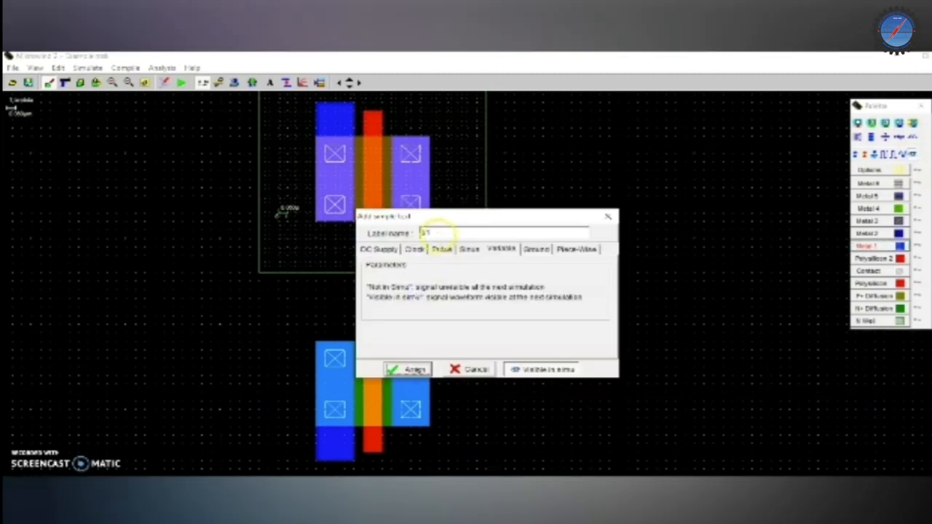
left_click_drag(437, 233, 400, 233)
type("Input")
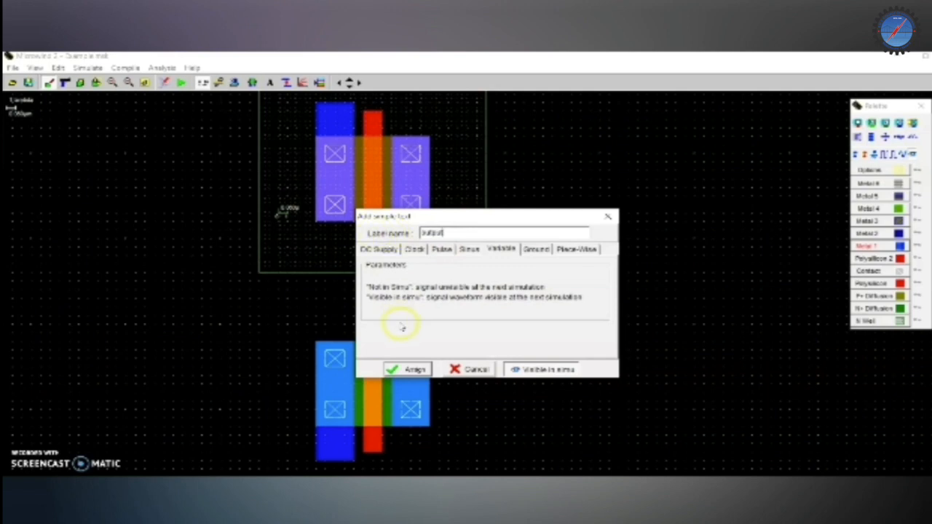
left_click(410, 369)
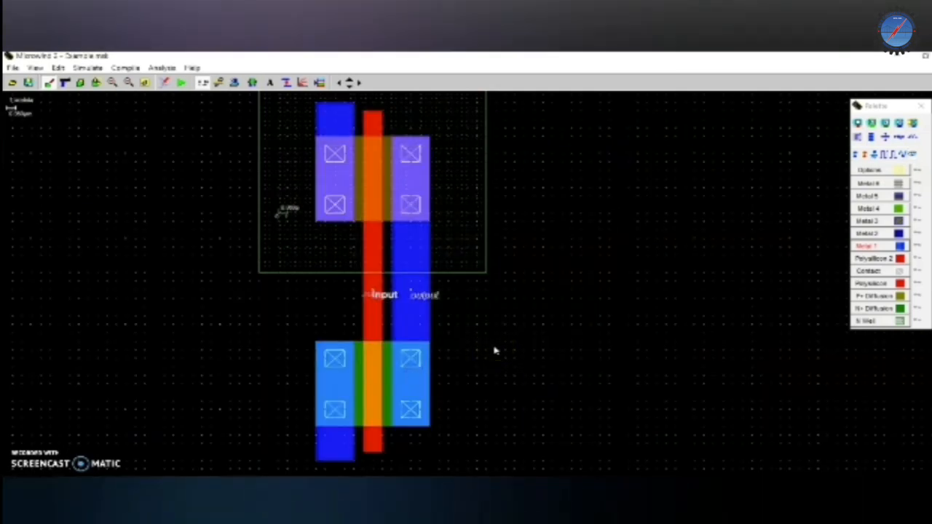
key("Up")
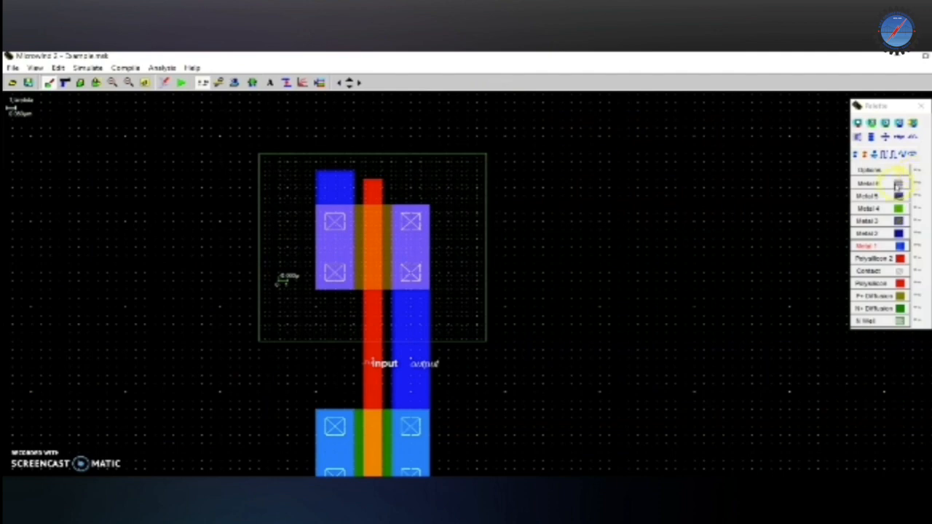
left_click(855, 157)
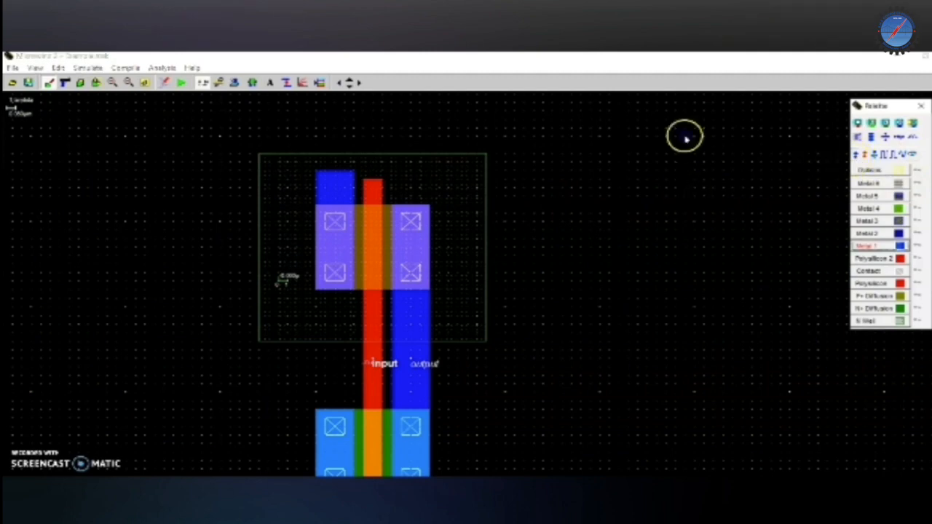
left_click(333, 190)
left_click(361, 242)
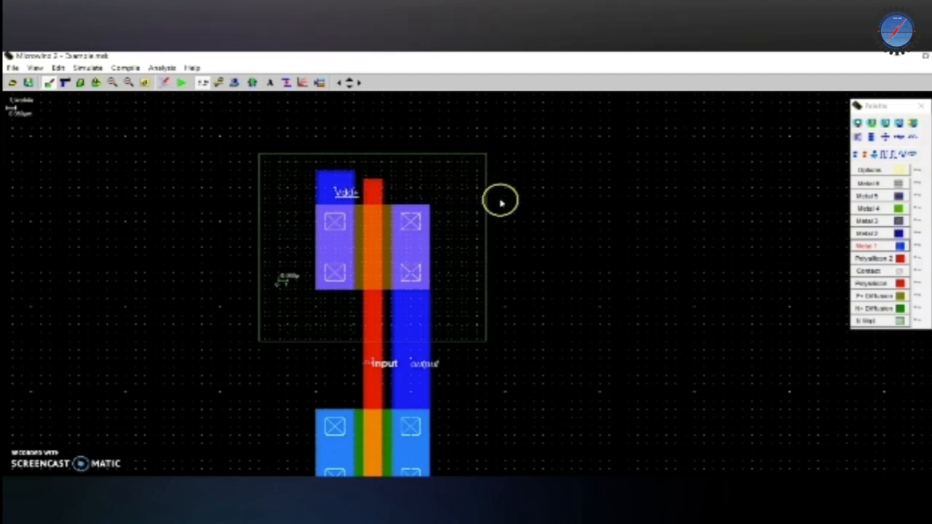
left_click(58, 68)
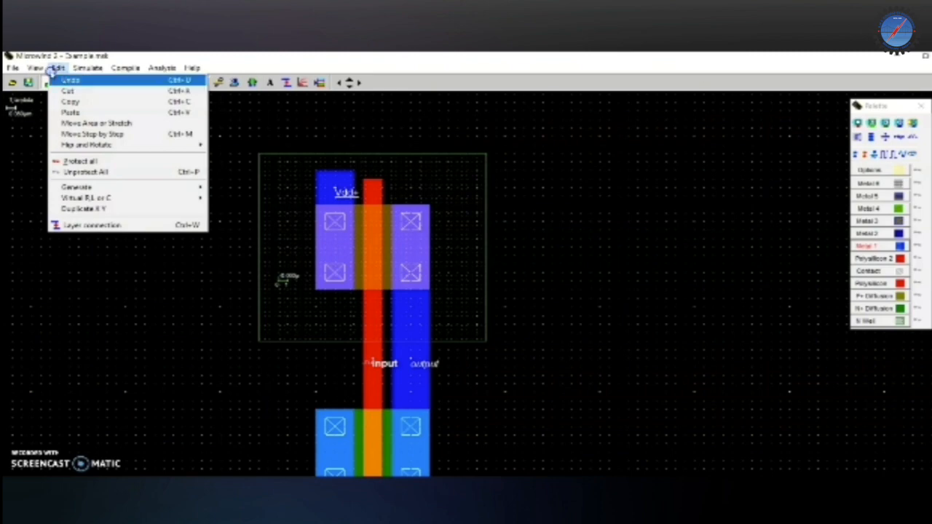
left_click(66, 80)
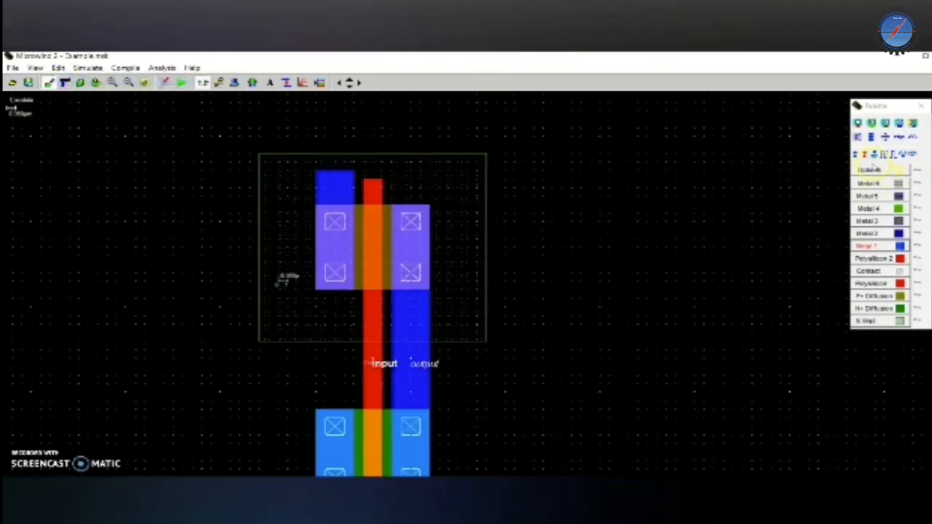
Place one Vdd supply on the pMOS's upper left contact and another in the empty N well area below it
left_click(855, 154)
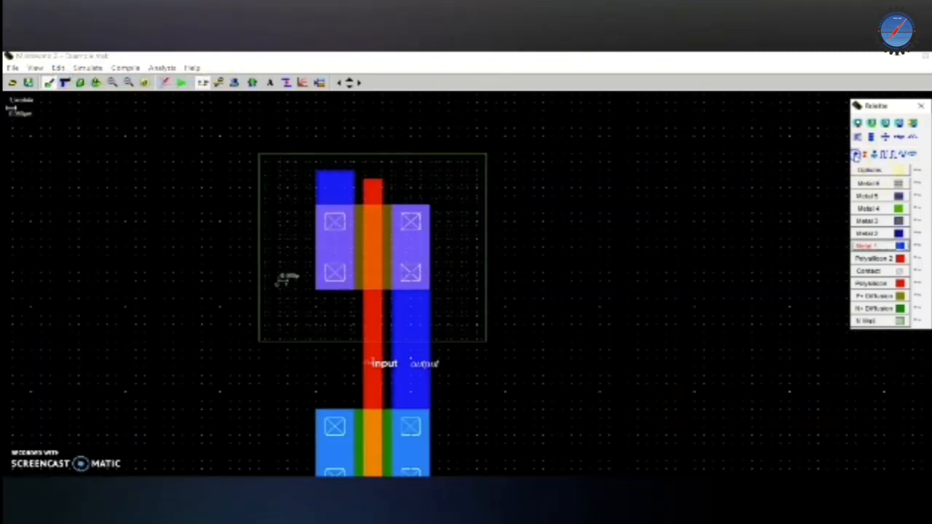
left_click(340, 227)
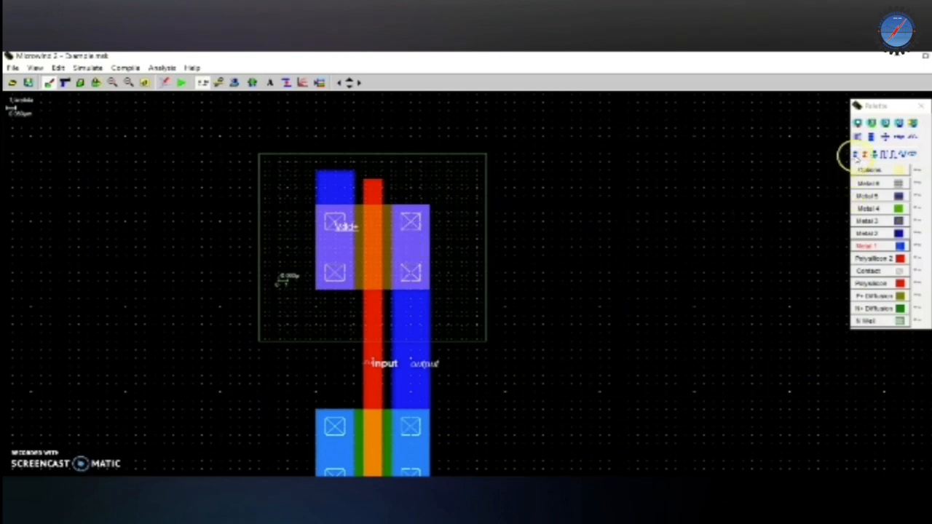
left_click(856, 155)
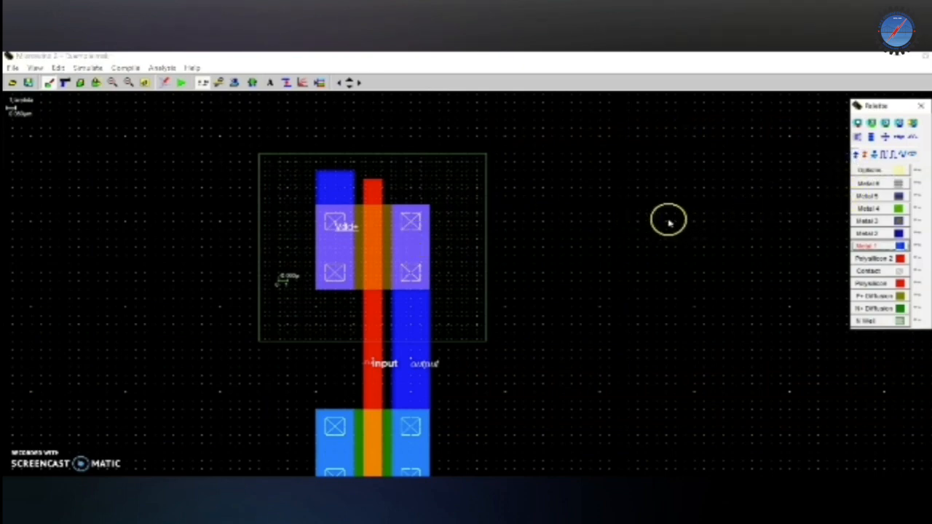
left_click(312, 316)
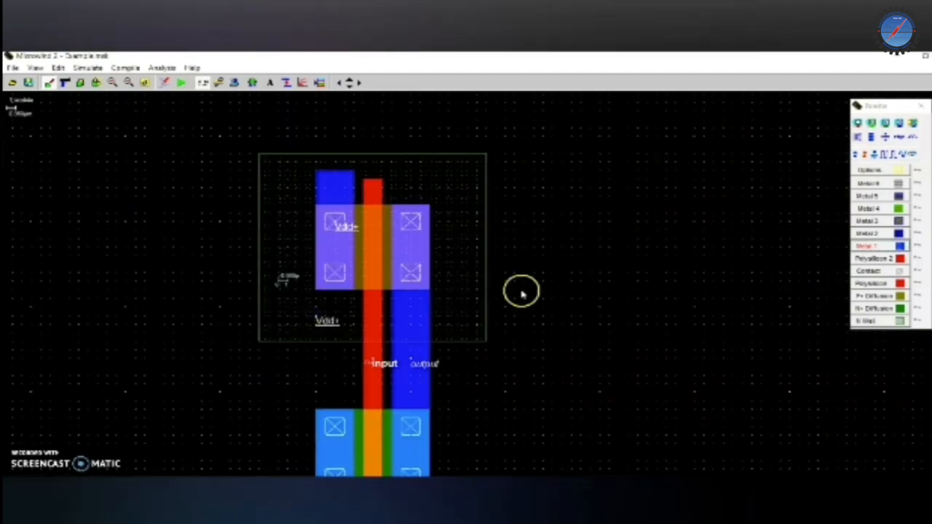
Place a Vss ground on the nMOS's lower left source contact
scroll(572, 302, "down", 2)
scroll(573, 302, "down", 2)
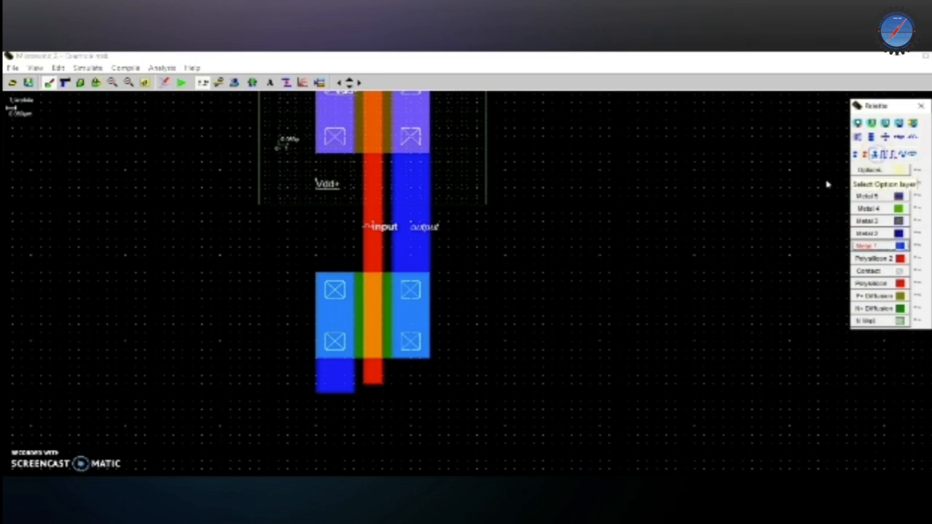
left_click(335, 344)
key("Up")
key("Up")
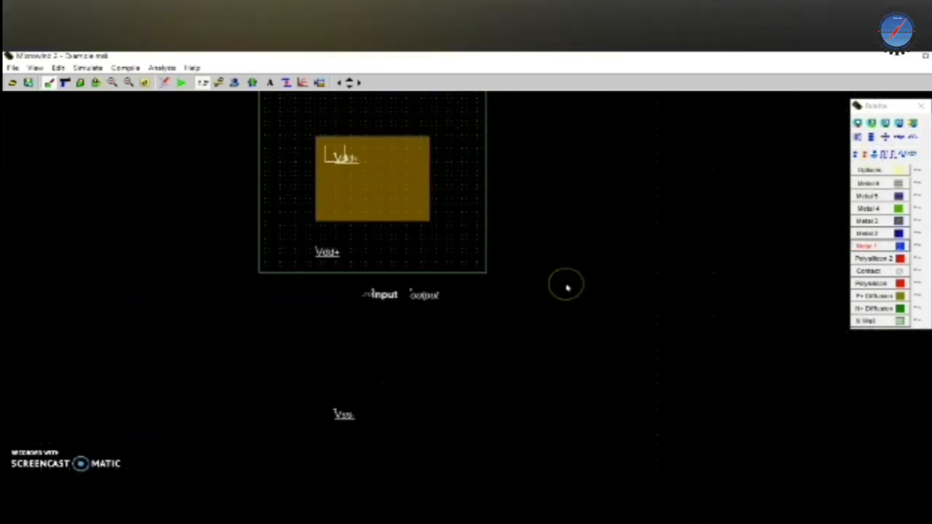
key("Down")
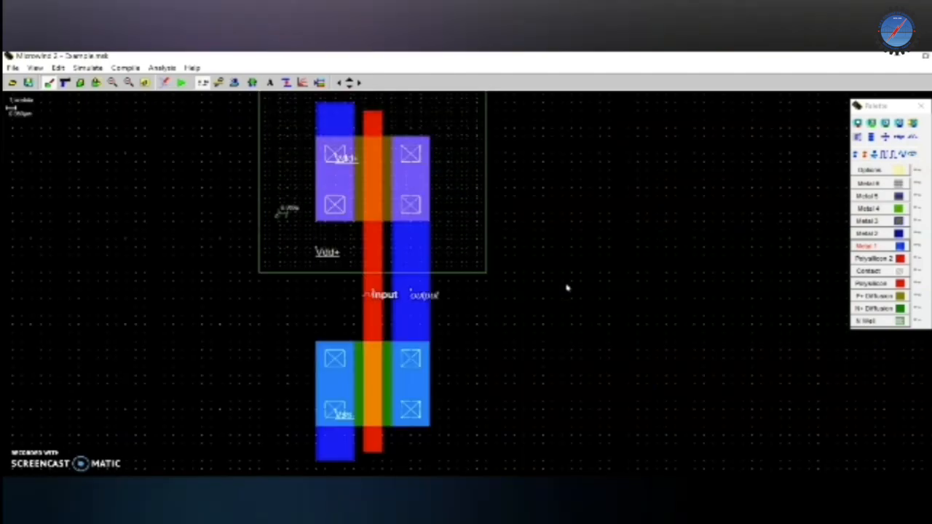
Check the layout with the Design Rule Checker and run its analog simulation
left_click(173, 69)
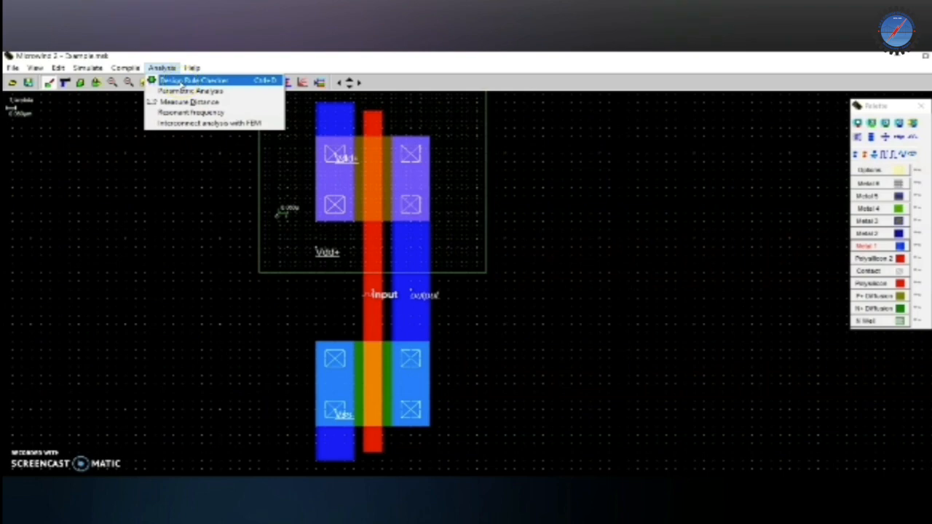
left_click(186, 81)
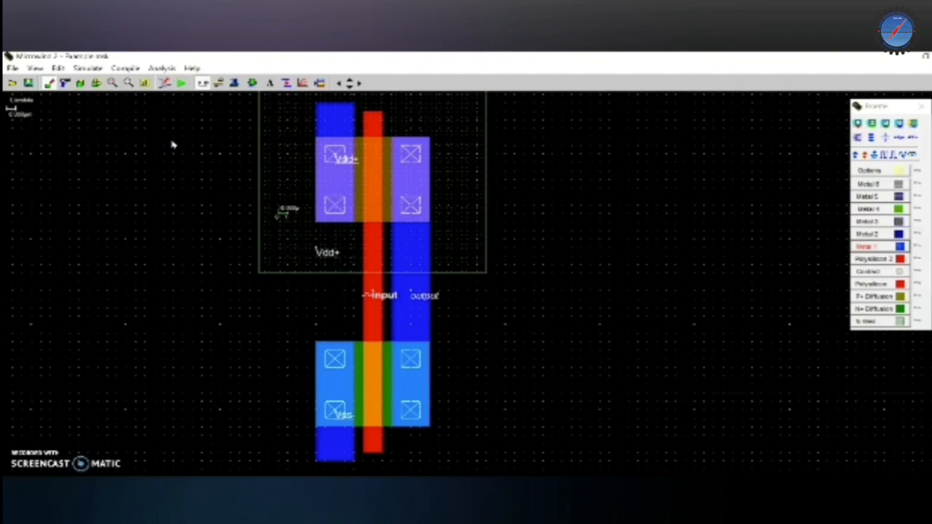
left_click(182, 84)
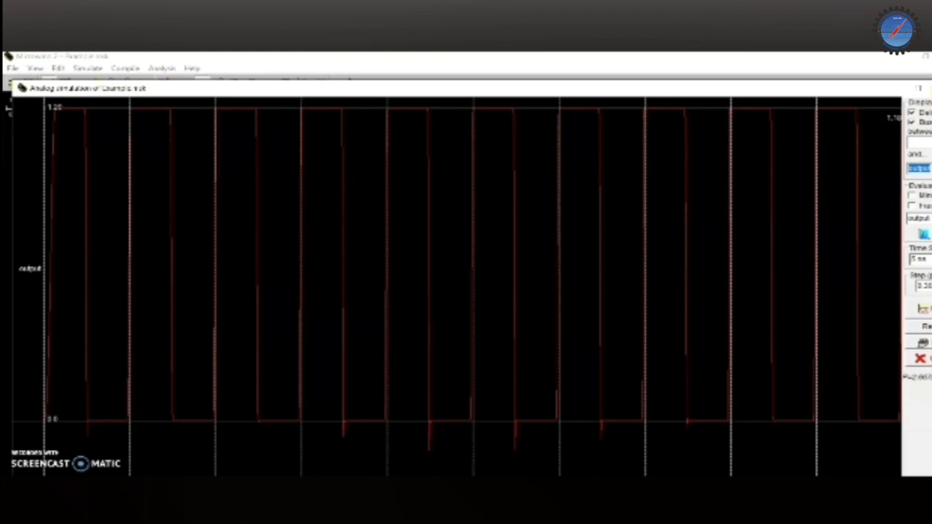
Check which nodes the analog simulation offers for the start and end of the delay measurement, and close the simulation
left_click(930, 168)
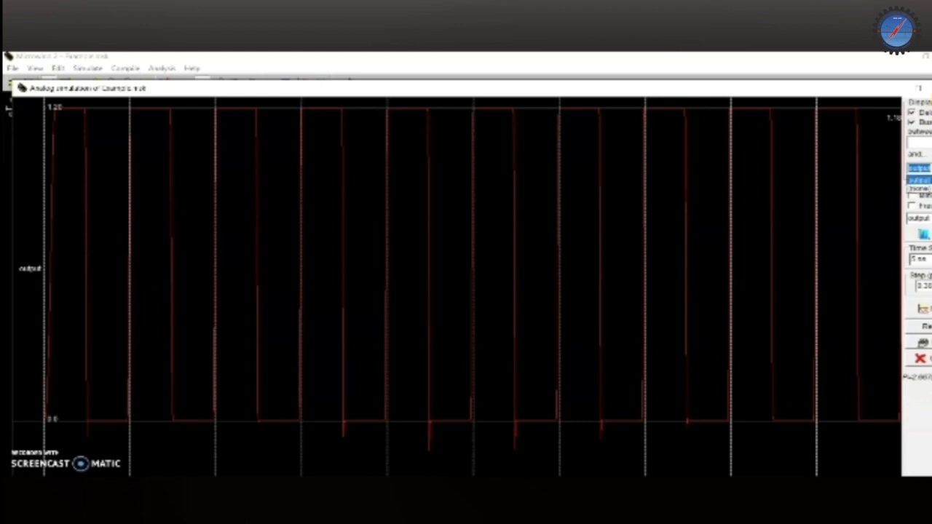
left_click(930, 180)
left_click(930, 142)
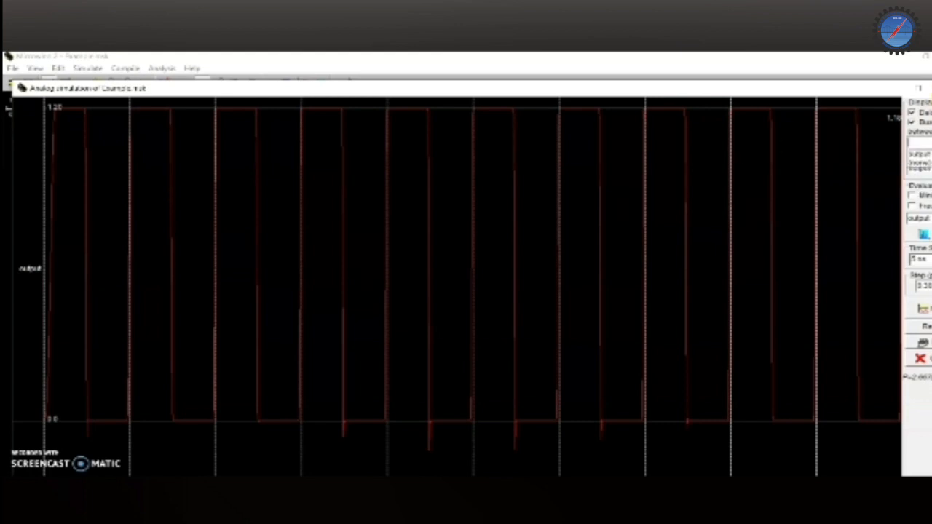
left_click(762, 125)
left_click(931, 88)
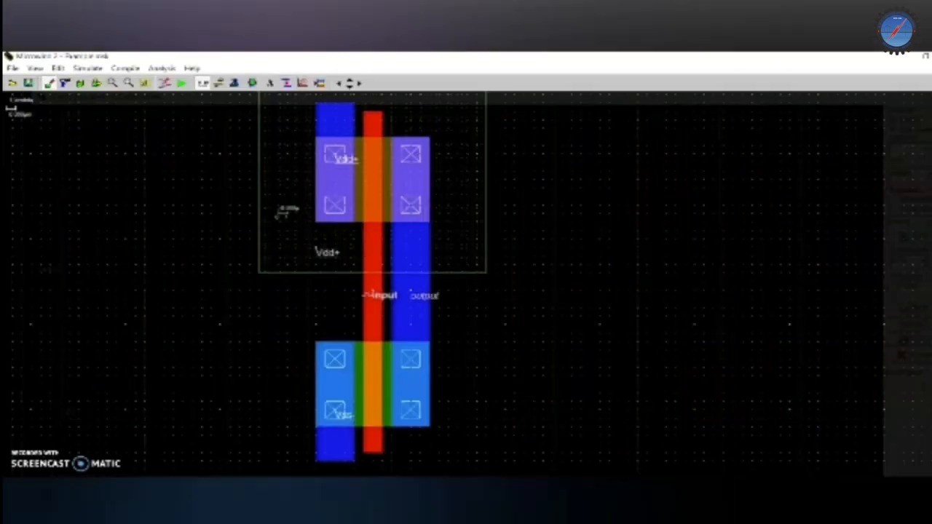
Make the input clock label visible in simulation and rerun the analog simulation to view input and output together
left_click(376, 296)
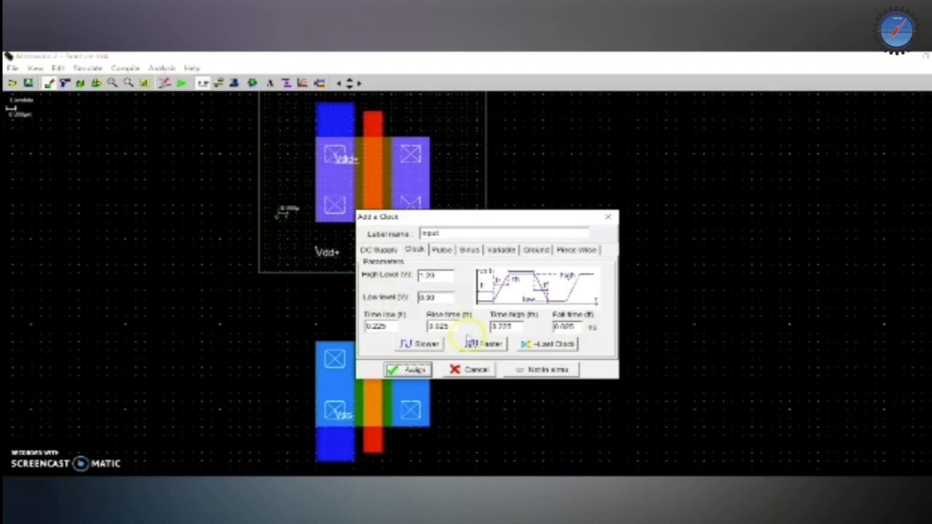
left_click(531, 371)
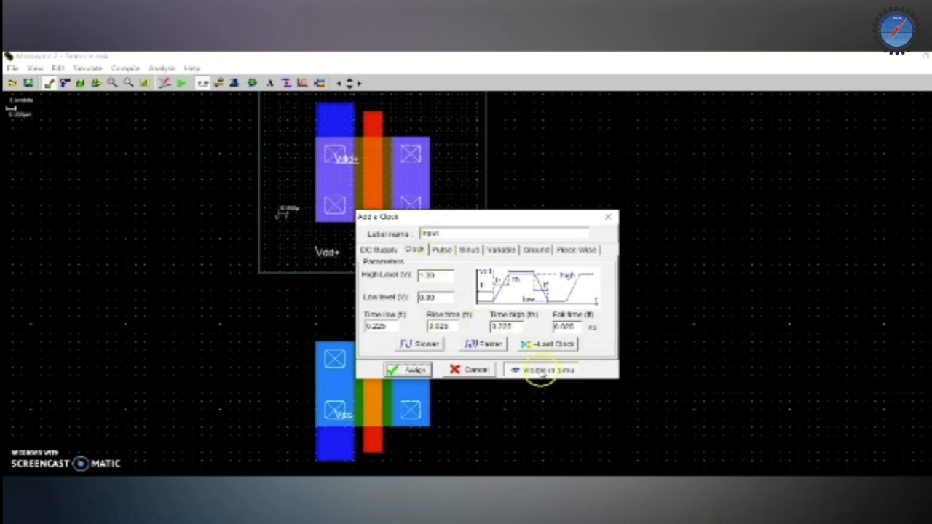
left_click(410, 370)
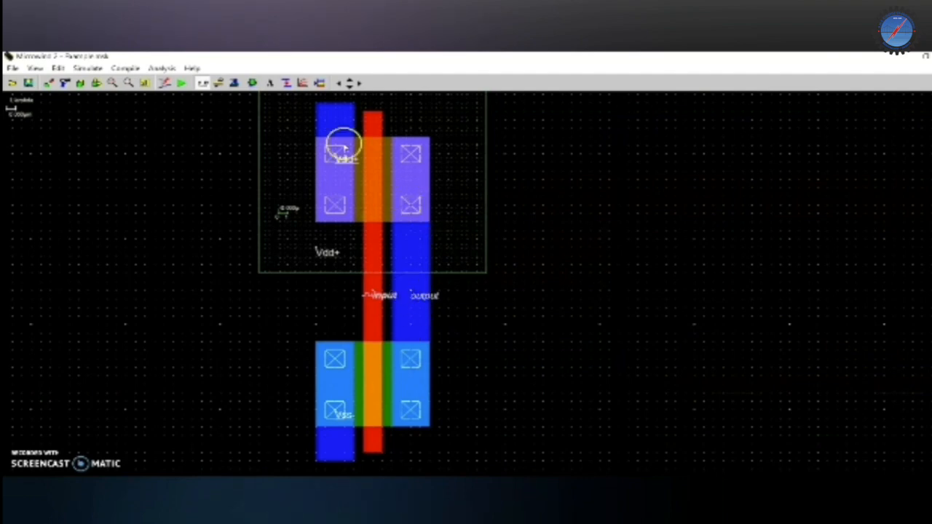
left_click(182, 83)
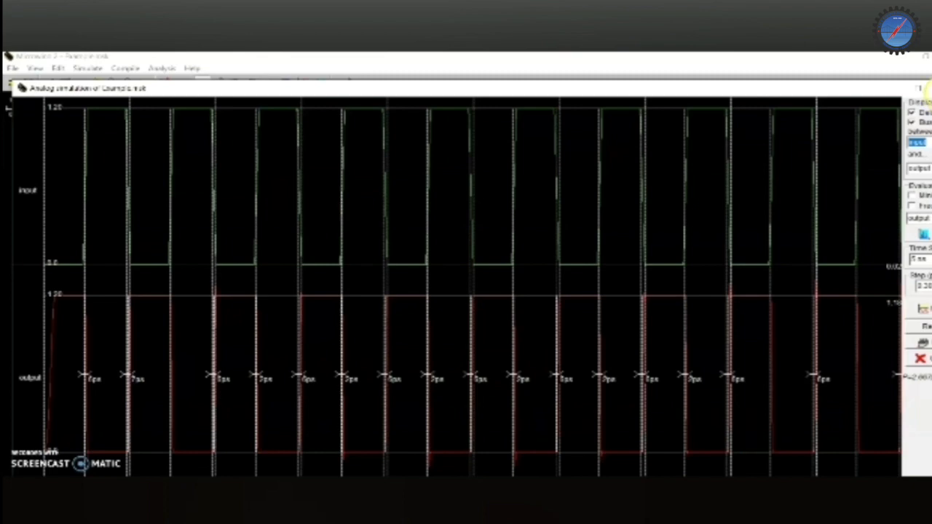
left_click(922, 87)
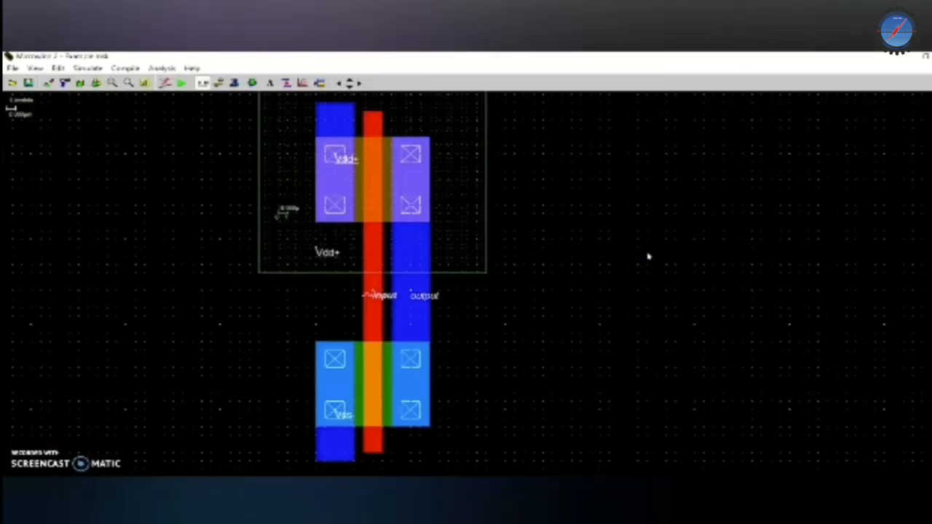
Examine the MOS width and length parameters in the layout generator without generating a device
left_click(320, 83)
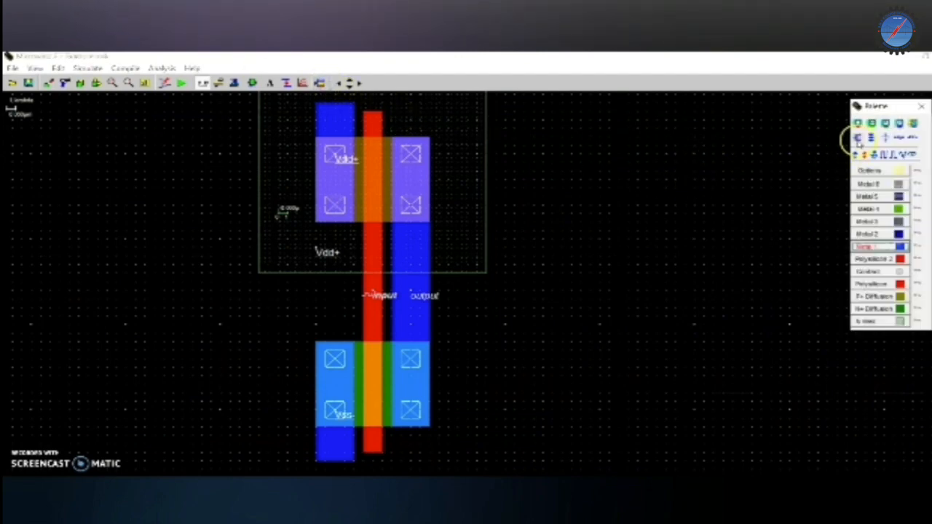
left_click(859, 140)
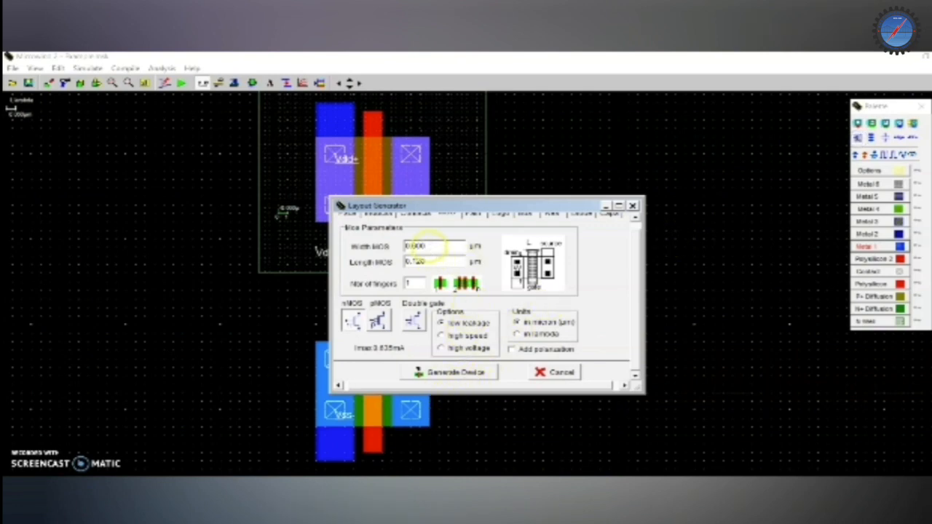
left_click_drag(428, 247, 402, 247)
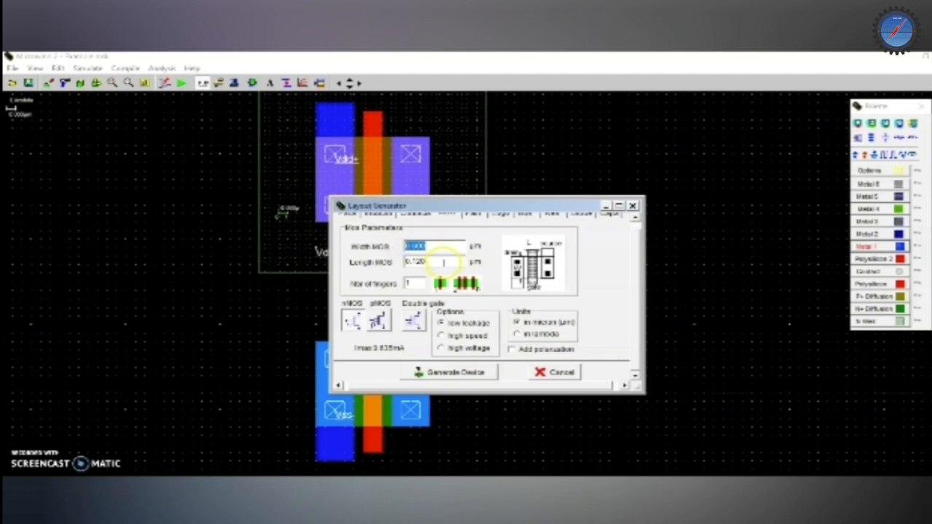
left_click(442, 262)
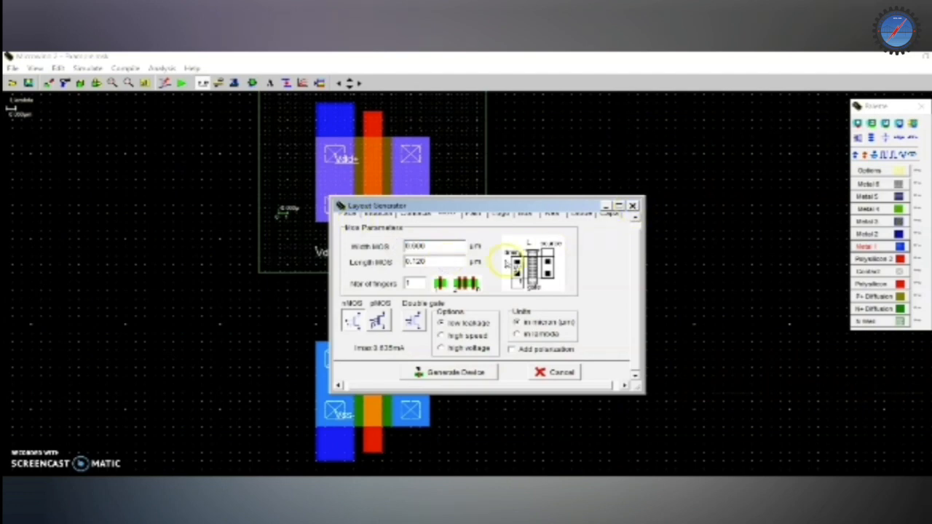
left_click_drag(432, 261, 399, 262)
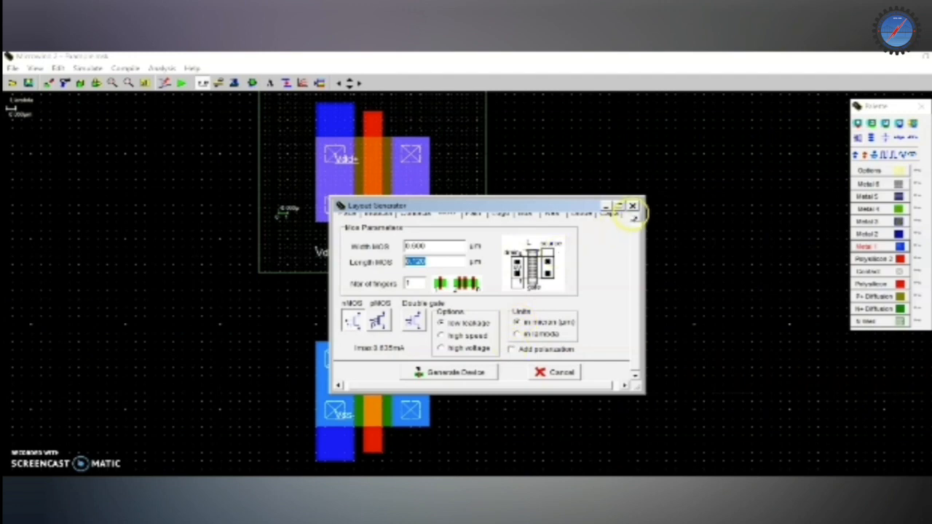
double_click(409, 246)
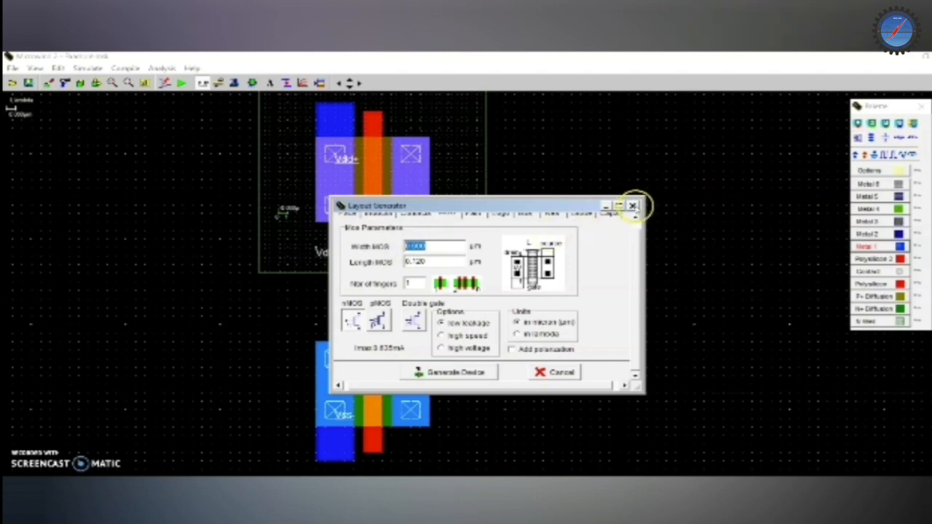
left_click(632, 206)
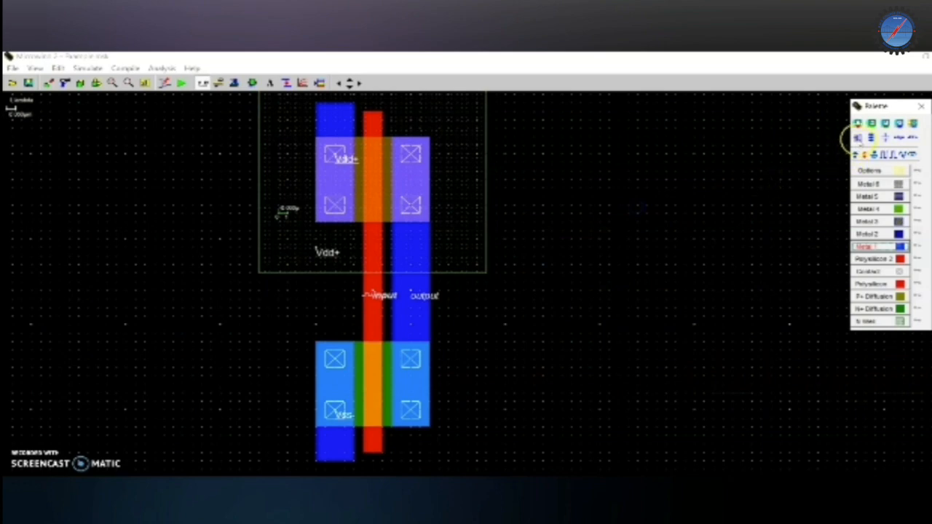